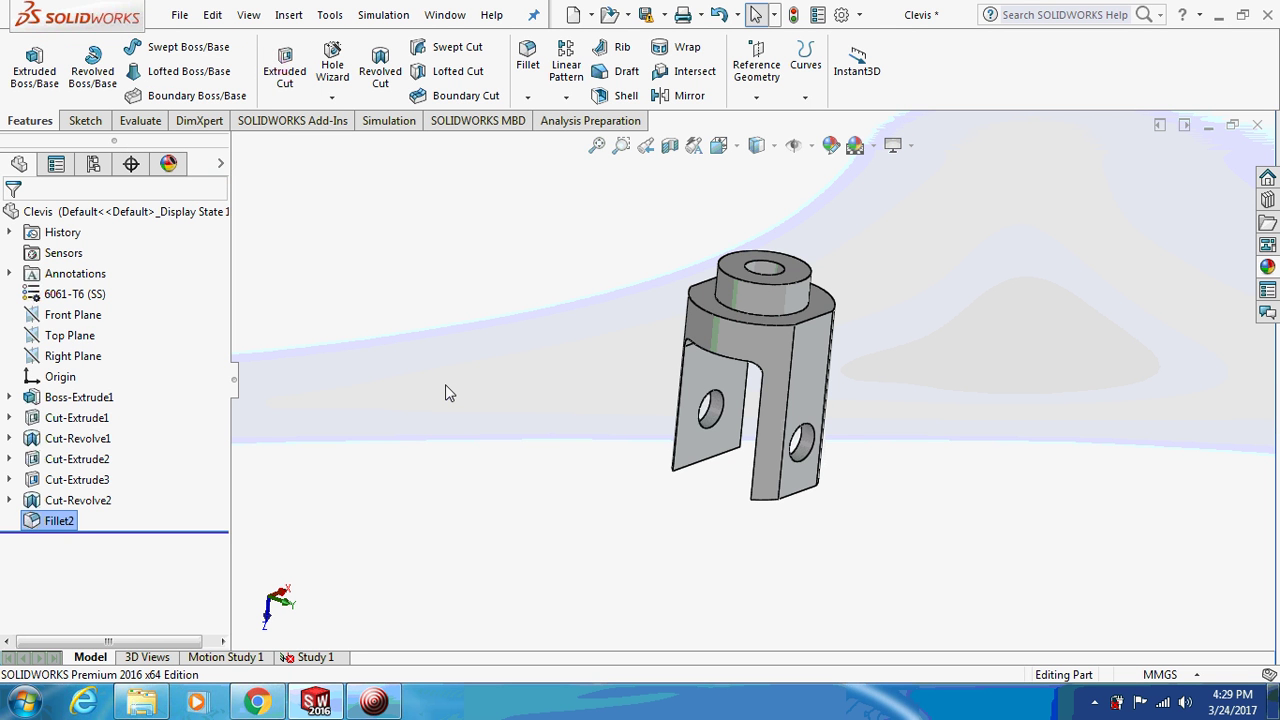
# Deselect Fillet2 and orbit the previous part until the fork points down
pyautogui.click(487, 392)
pyautogui.moveTo(543, 371); pyautogui.dragTo(547, 291, button='middle')
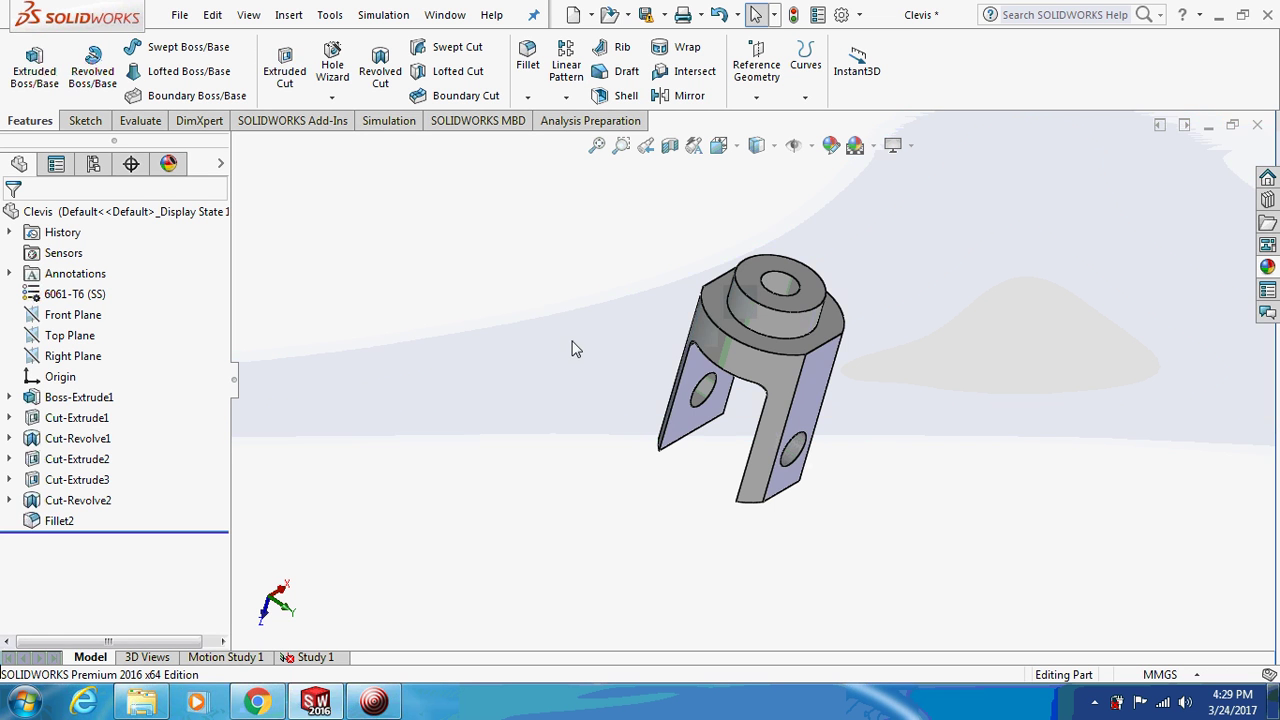
pyautogui.moveTo(510, 372); pyautogui.dragTo(560, 250, button='middle')
# Create a new part document and start a sketch on the Front Plane
pyautogui.click(179, 14)
pyautogui.click(203, 44)
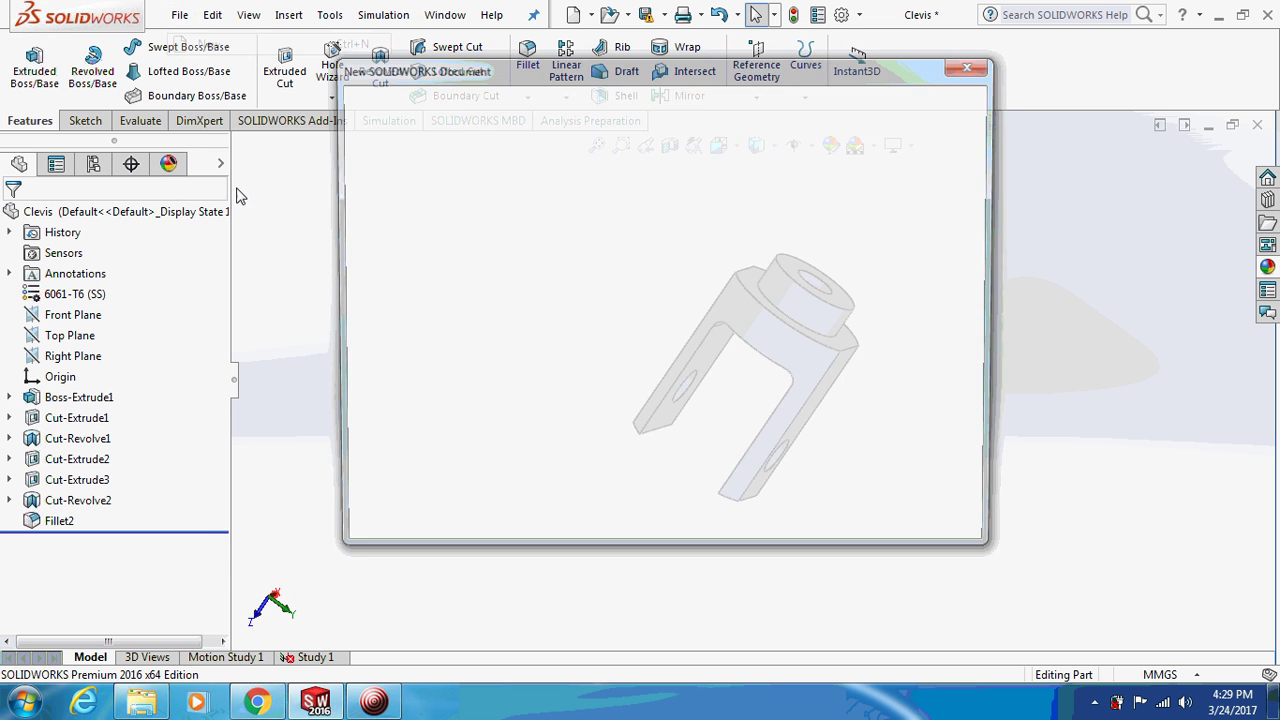
pyautogui.click(752, 512)
pyautogui.click(60, 314)
pyautogui.click(82, 121)
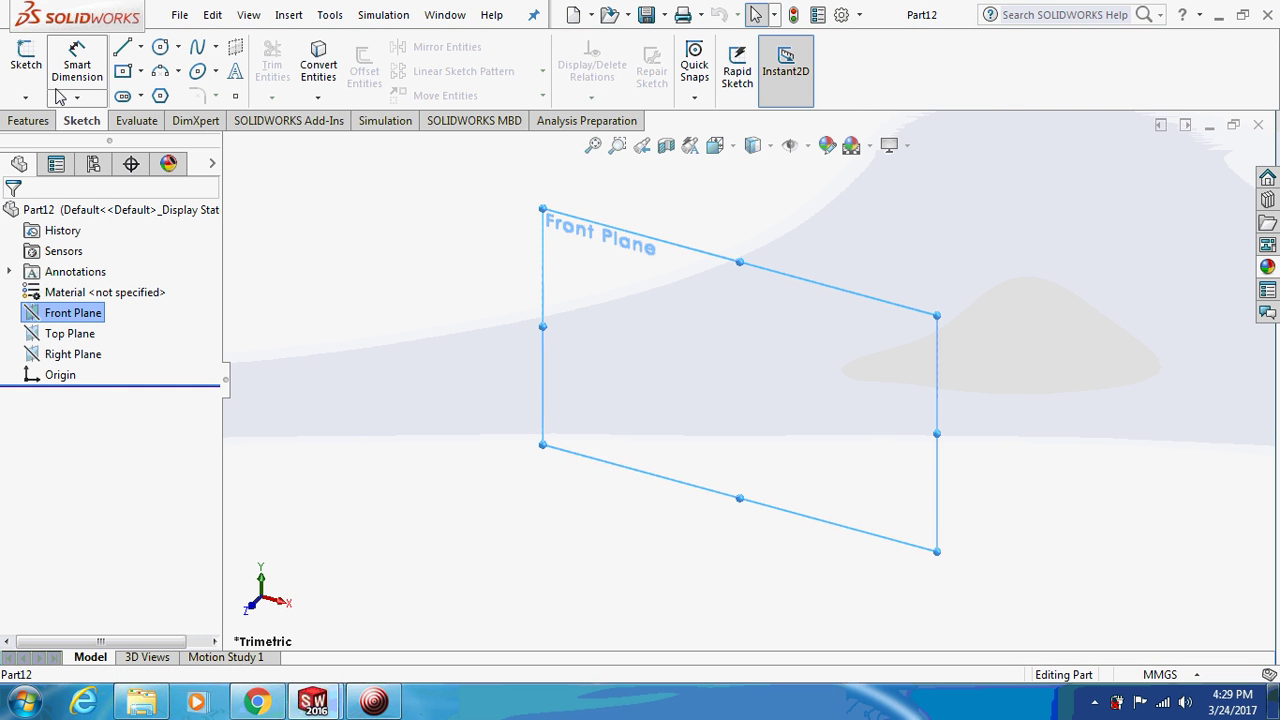
pyautogui.click(26, 58)
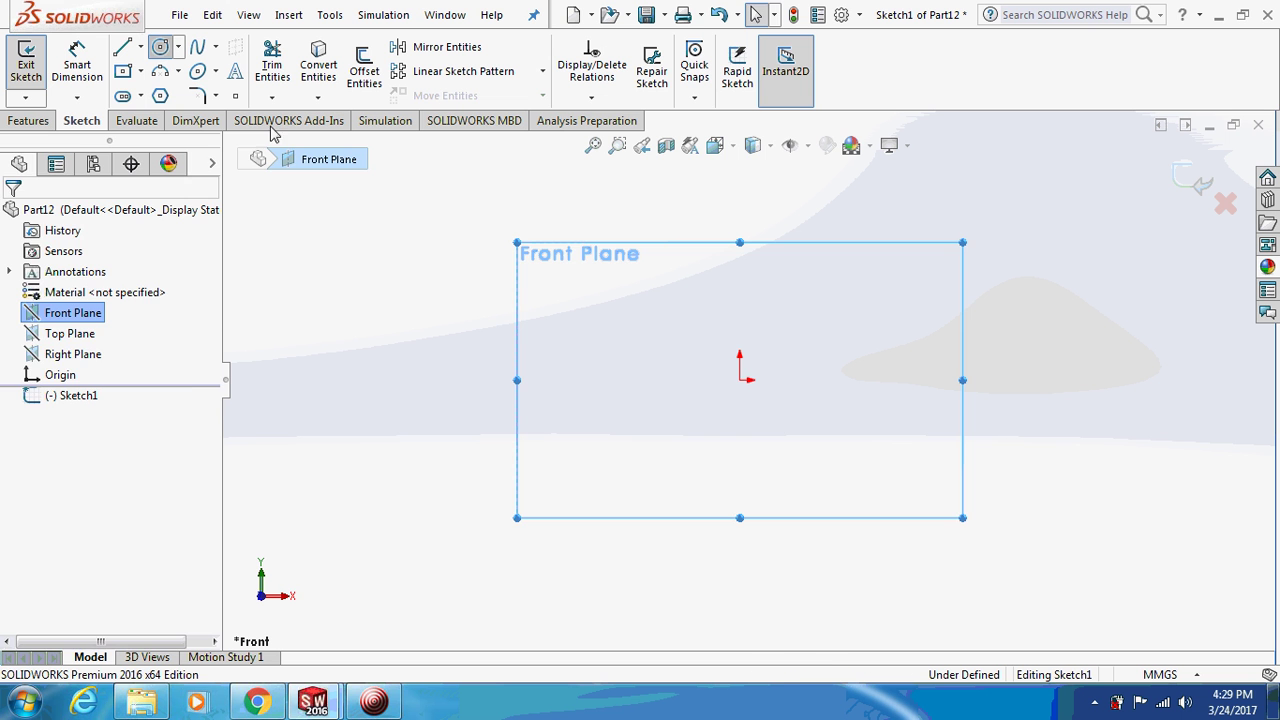
# Draw a circle at the origin and dimension it to 22 mm diameter
pyautogui.click(161, 49)
pyautogui.click(740, 380)
pyautogui.click(840, 383)
pyautogui.click(77, 62)
pyautogui.click(680, 308)
pyautogui.click(531, 309)
pyautogui.write('22')
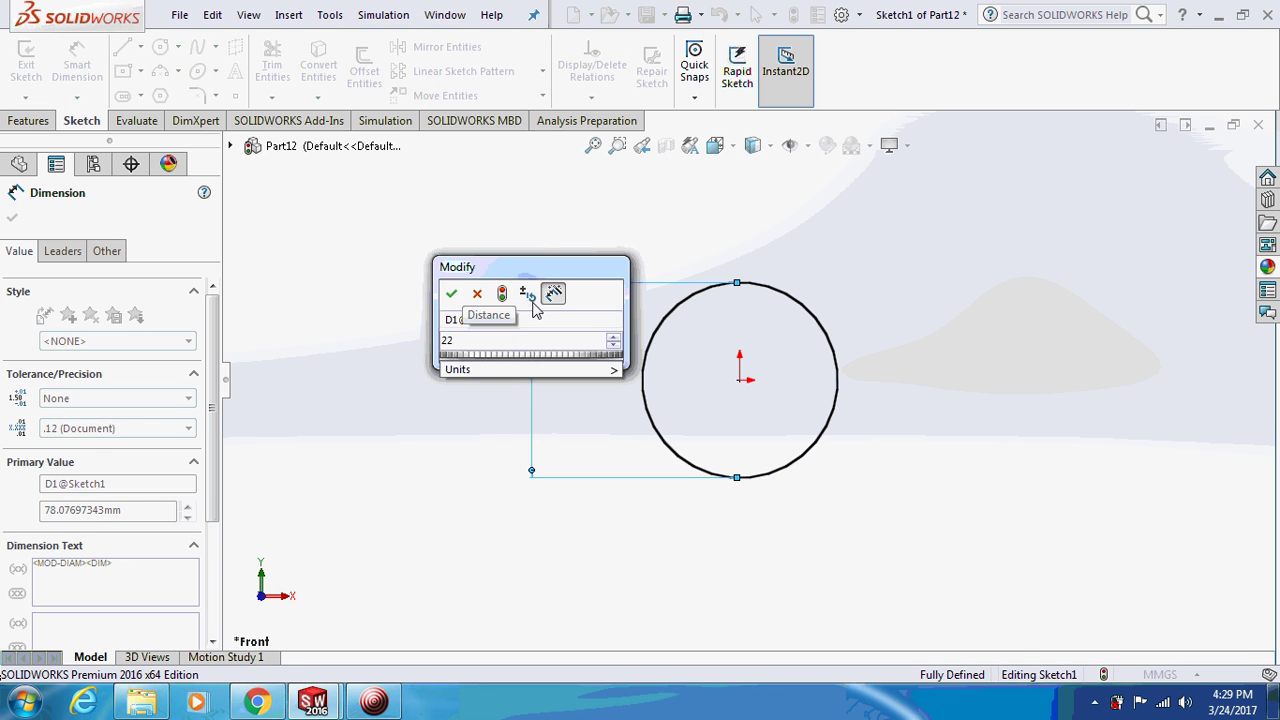
pyautogui.press('Return')
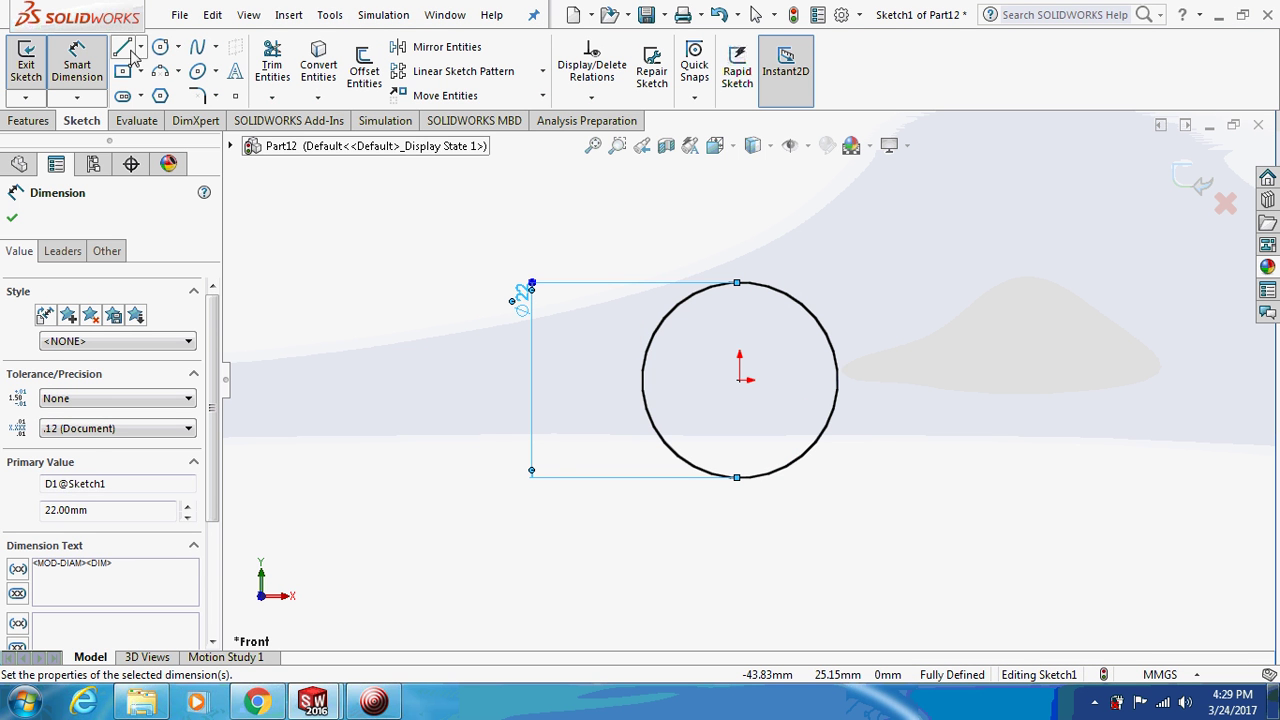
# Draw two horizontal lines across the circle, one near the top and one near the bottom
pyautogui.click(124, 48)
pyautogui.click(600, 312)
pyautogui.click(922, 313)
pyautogui.press('Escape')
pyautogui.click(122, 48)
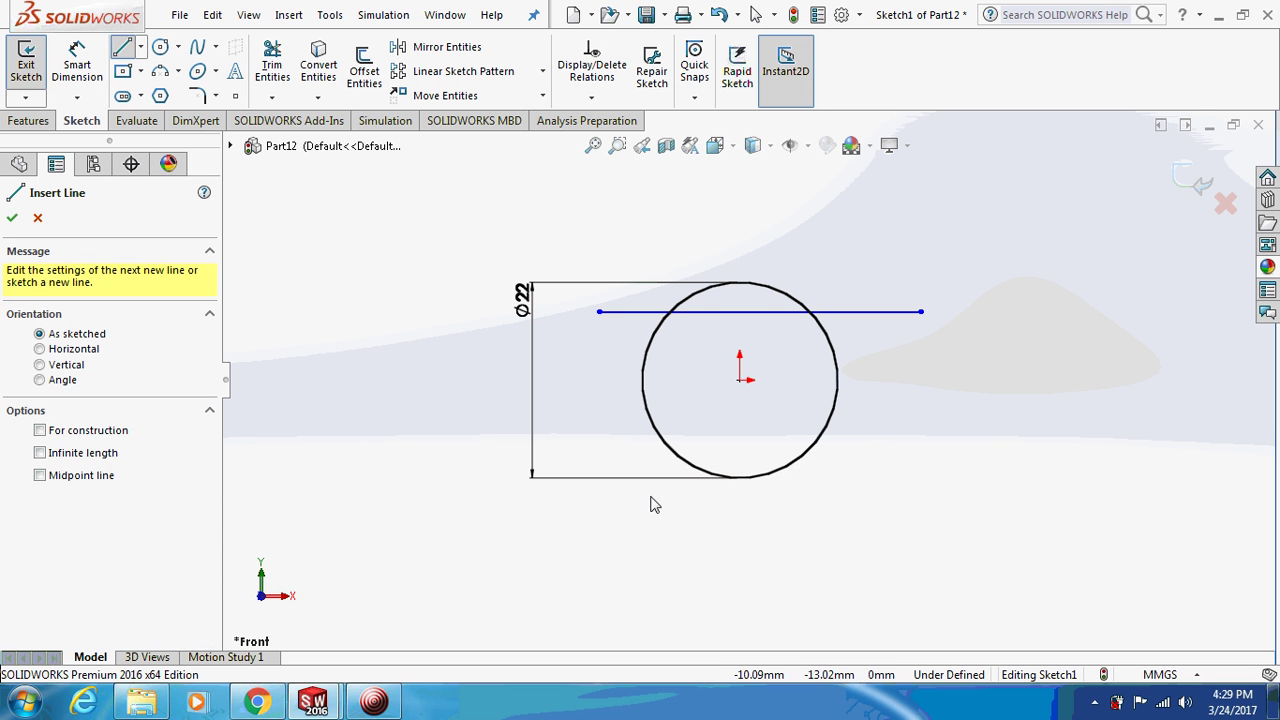
pyautogui.click(599, 459)
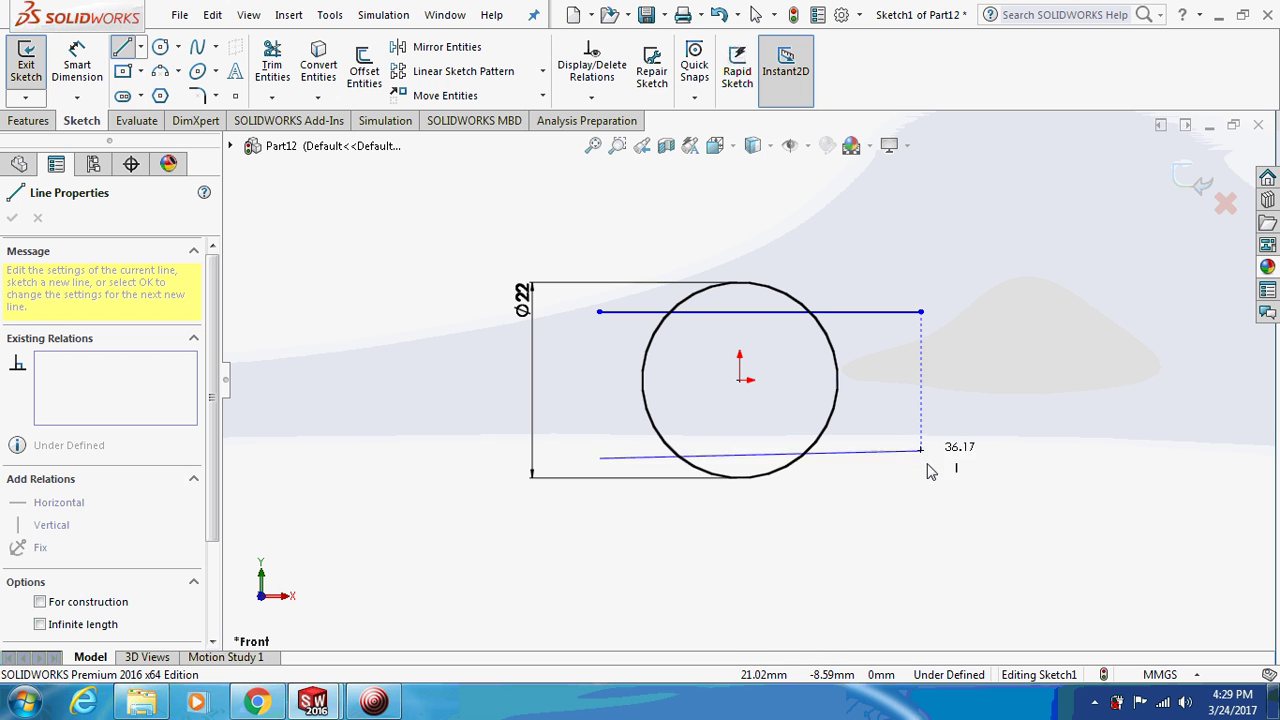
pyautogui.click(921, 464)
pyautogui.press('Escape')
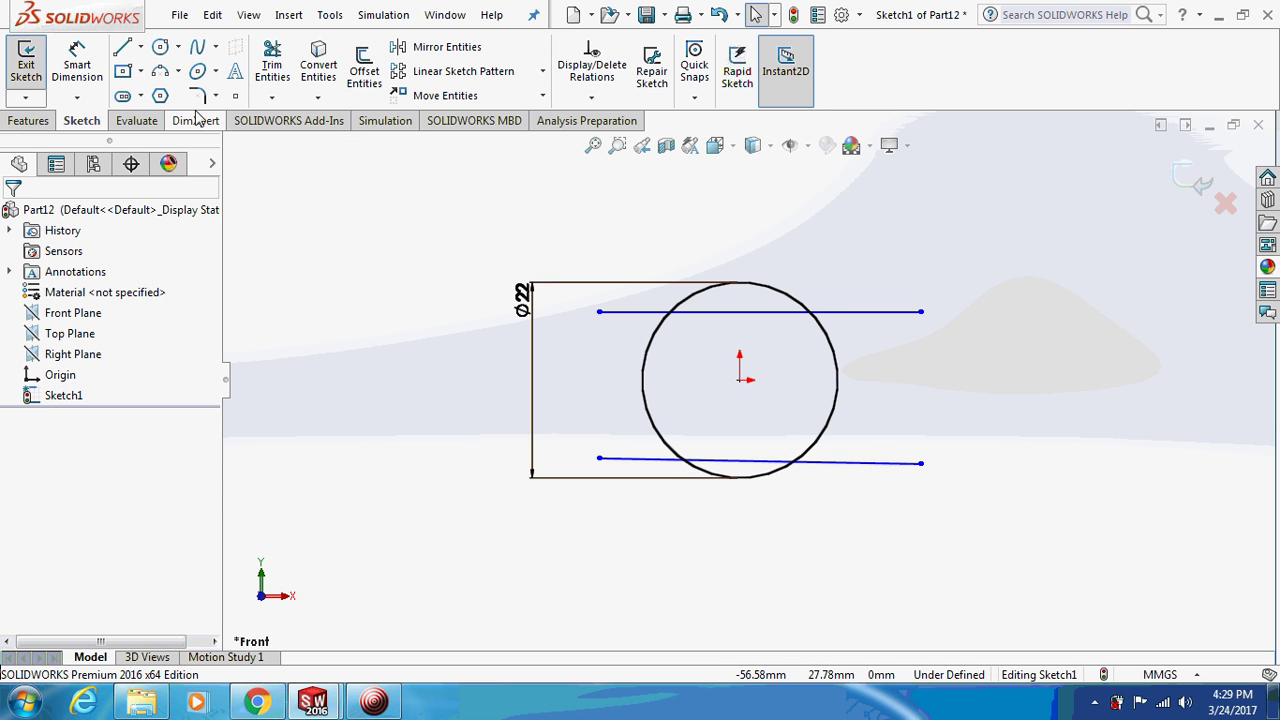
pyautogui.click(66, 62)
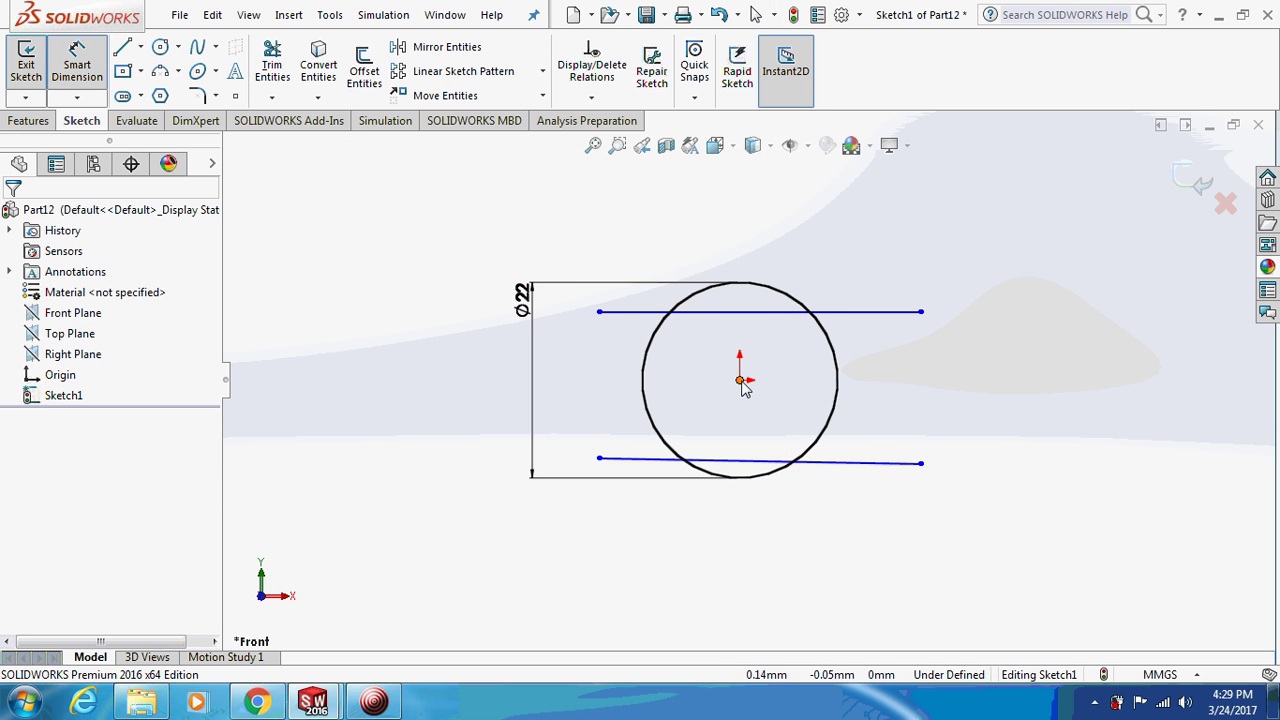
# Dimension the top and bottom lines each 10 mm from the circle centre
pyautogui.click(740, 379)
pyautogui.click(766, 318)
pyautogui.click(970, 336)
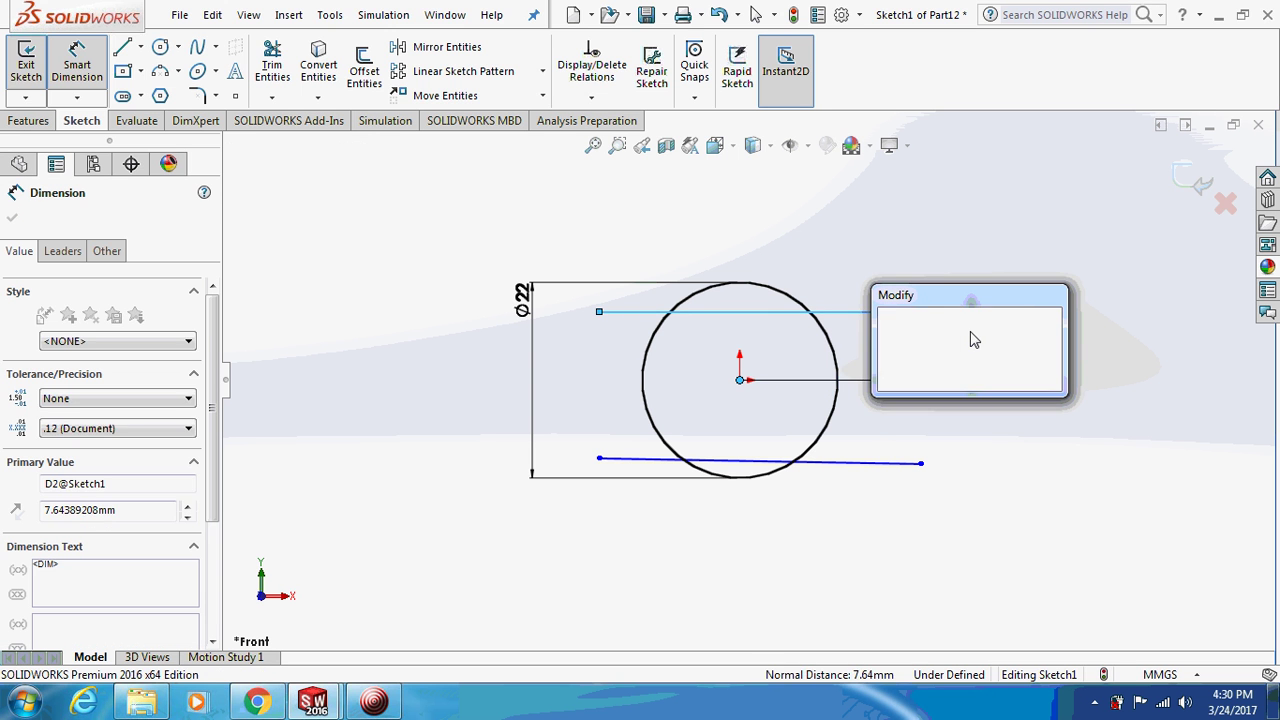
pyautogui.write('10')
pyautogui.press('Return')
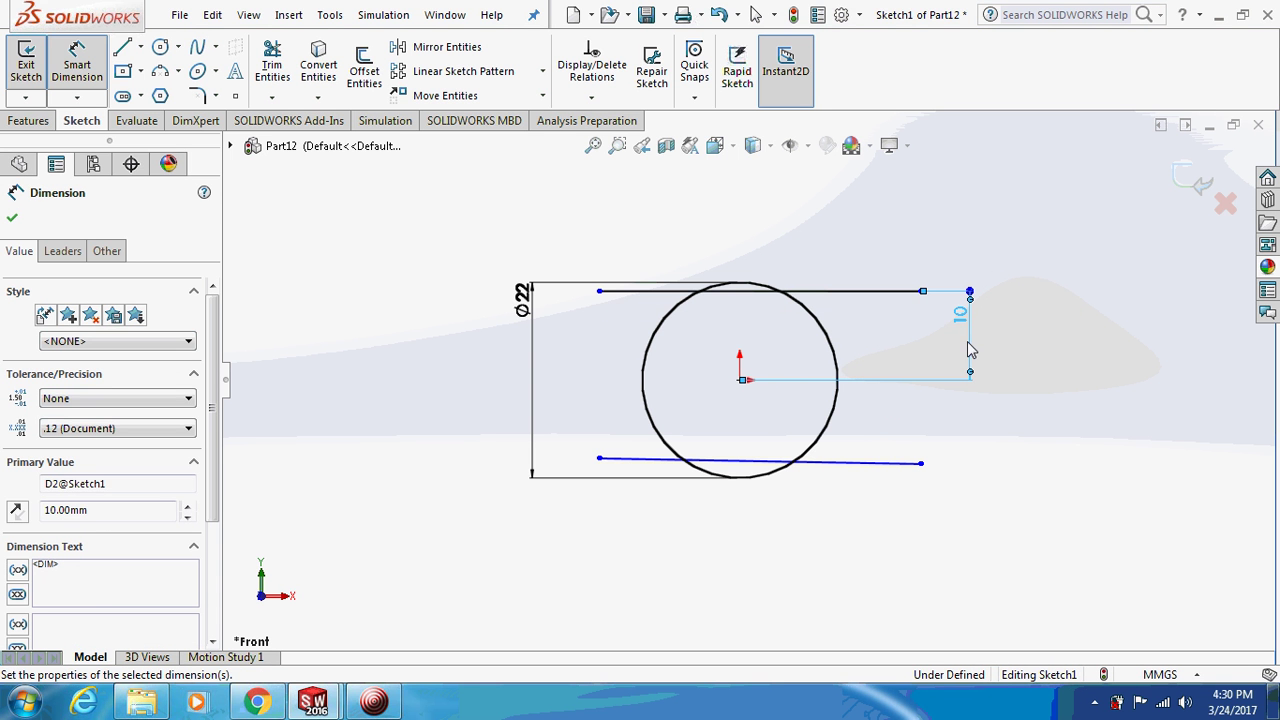
pyautogui.click(907, 464)
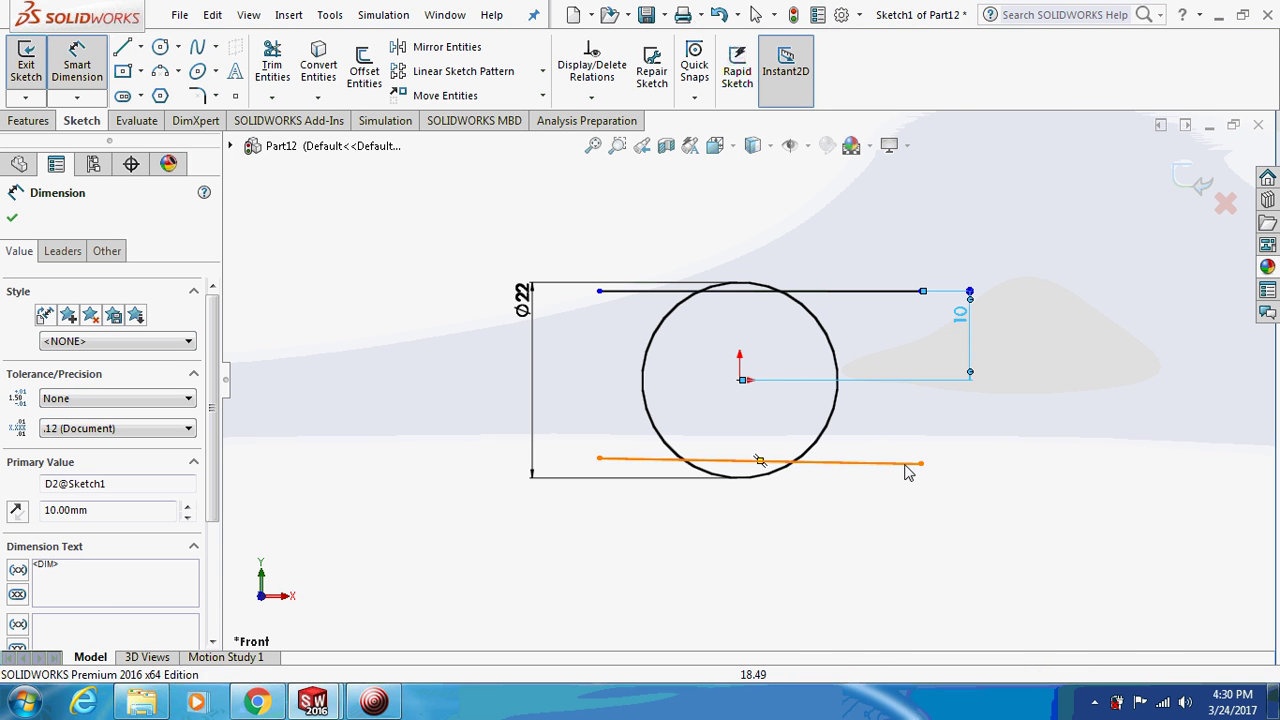
pyautogui.click(742, 380)
pyautogui.click(443, 395)
pyautogui.write('10')
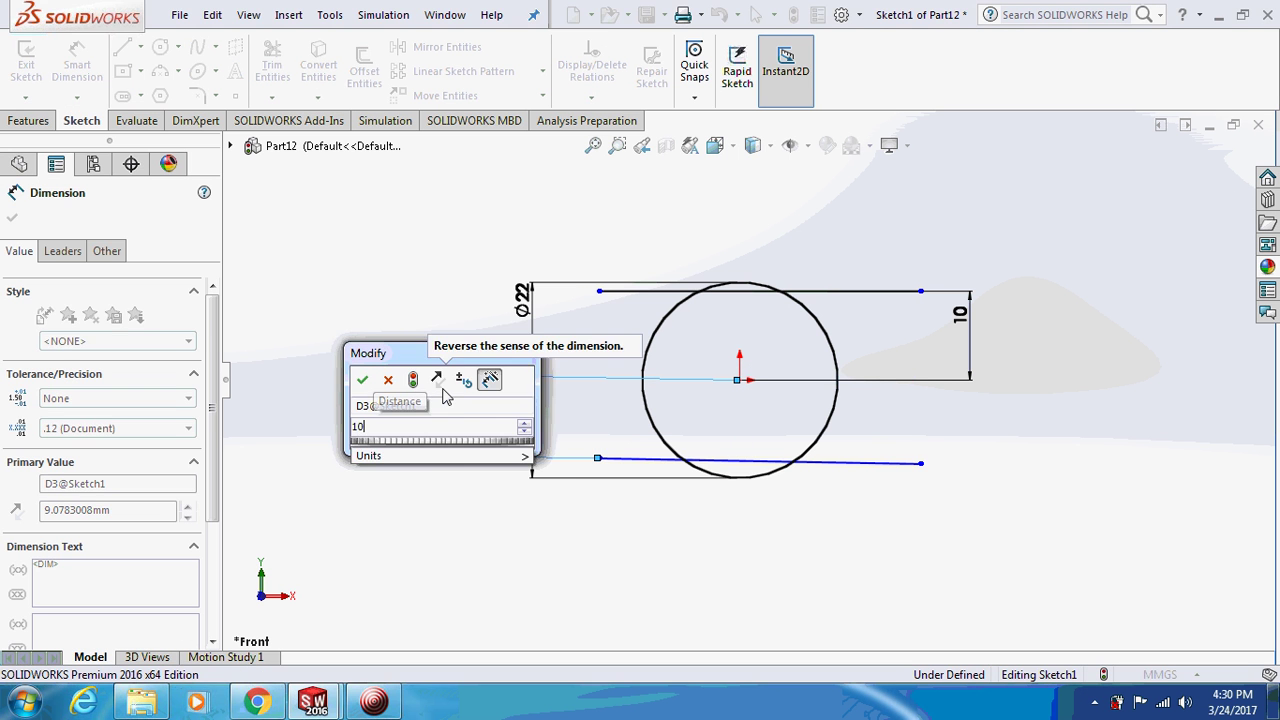
pyautogui.press('Return')
pyautogui.press('Escape')
pyautogui.press('Escape')
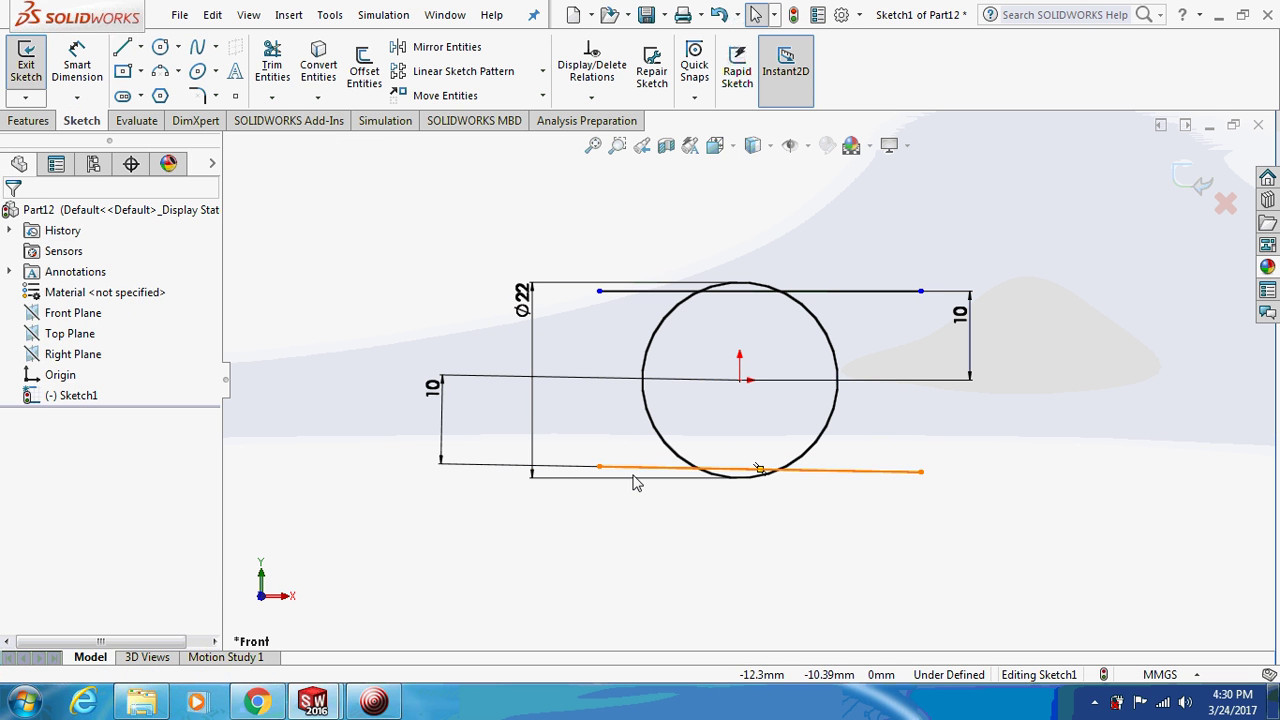
# Add a Horizontal relation to the bottom line
pyautogui.click(640, 478)
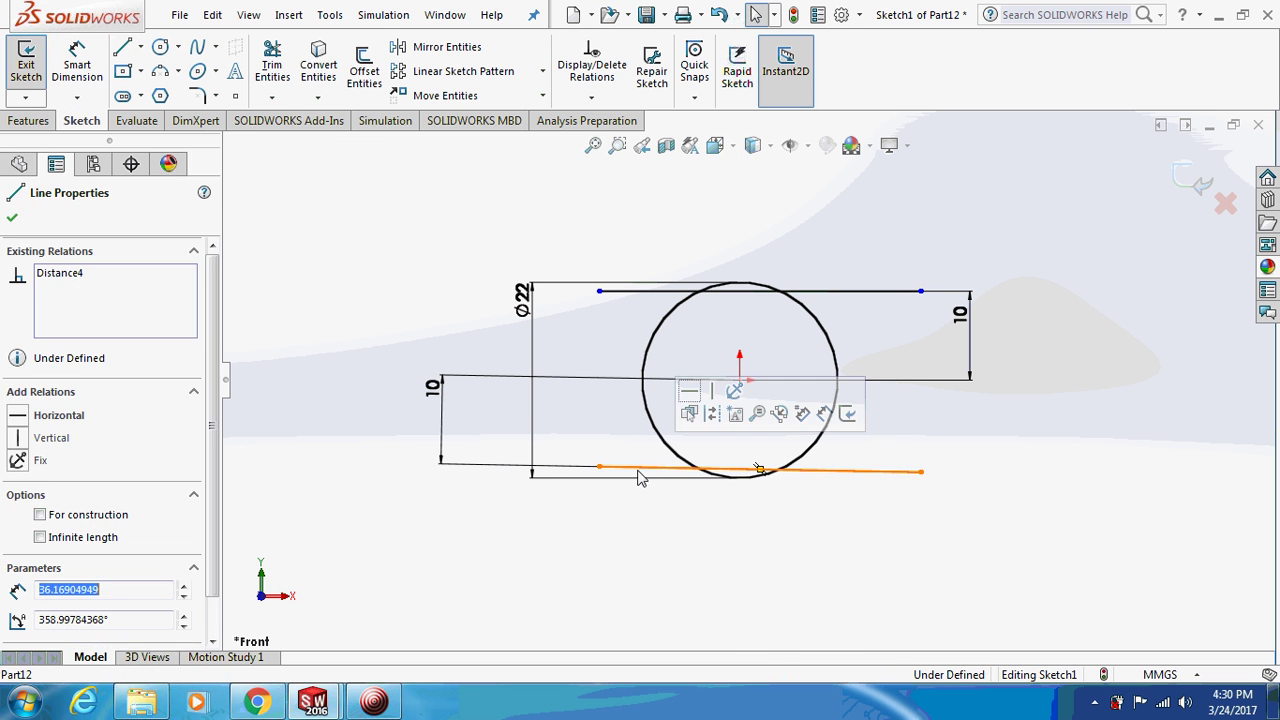
pyautogui.click(18, 420)
pyautogui.click(367, 487)
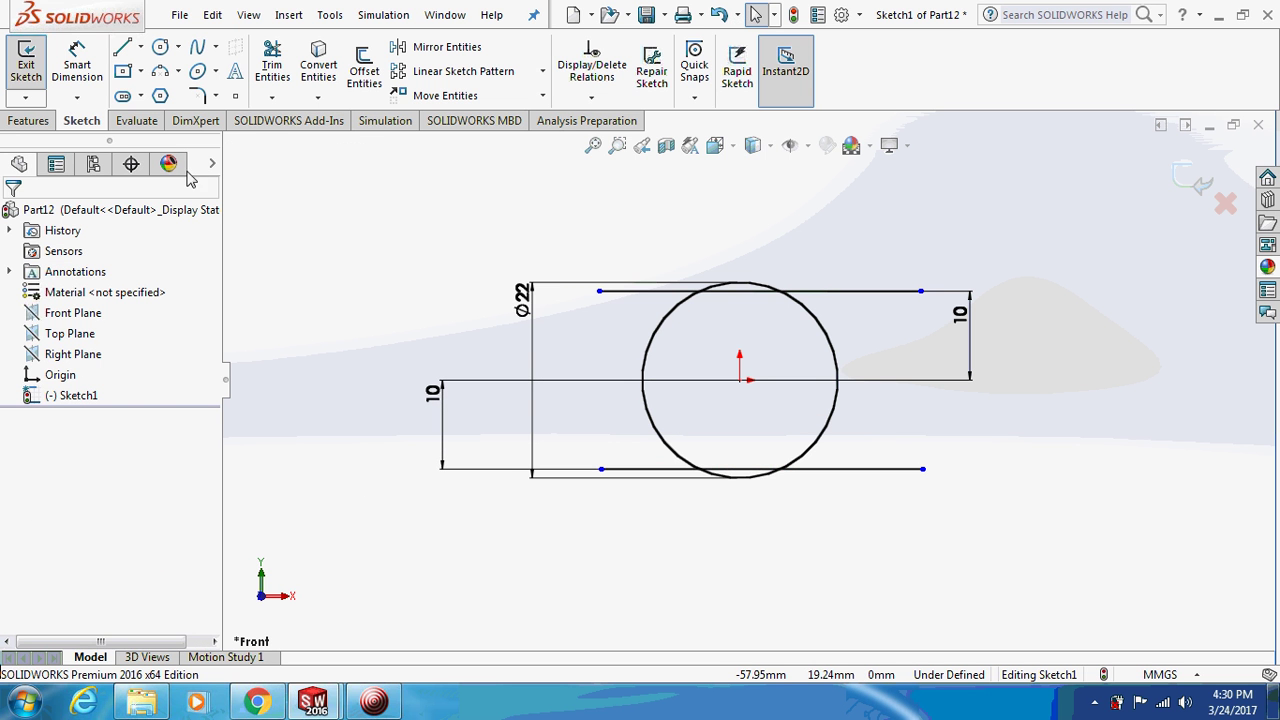
# Power-trim the arcs and line segments outside the flats, leaving a double-flat profile
pyautogui.click(271, 66)
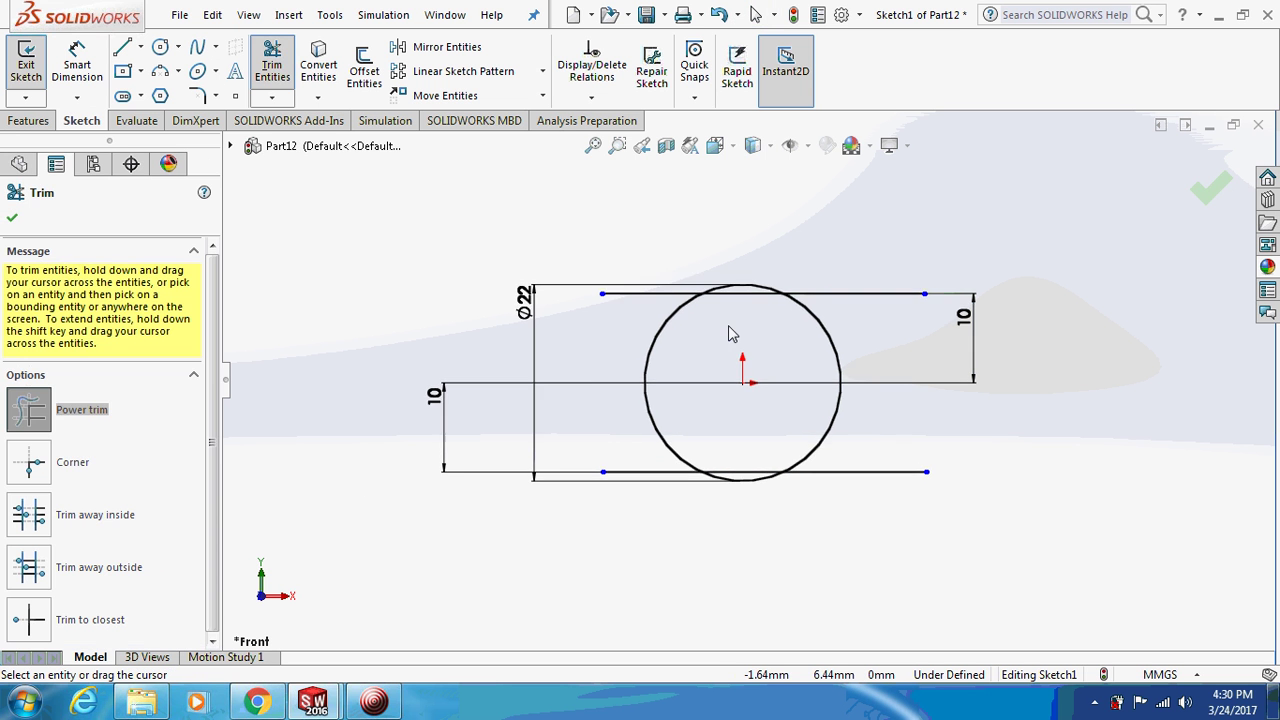
pyautogui.scroll(-3, 720, 320)
pyautogui.moveTo(637, 280)
pyautogui.mouseDown()
pyautogui.moveTo(724, 261)
pyautogui.moveTo(855, 285)
pyautogui.mouseUp()
pyautogui.moveTo(1023, 515)
pyautogui.mouseDown()
pyautogui.moveTo(1003, 574)
pyautogui.moveTo(842, 632)
pyautogui.moveTo(785, 609)
pyautogui.mouseUp()
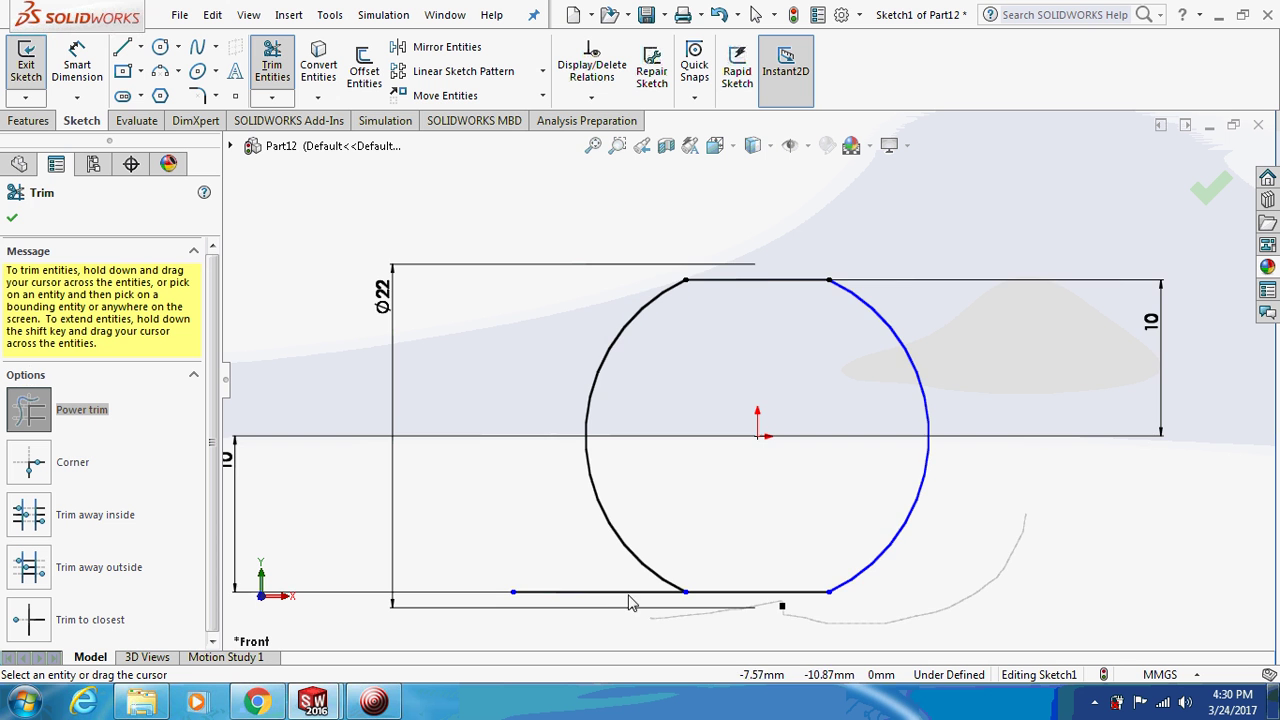
pyautogui.moveTo(602, 580); pyautogui.dragTo(590, 585)
pyautogui.press('f')
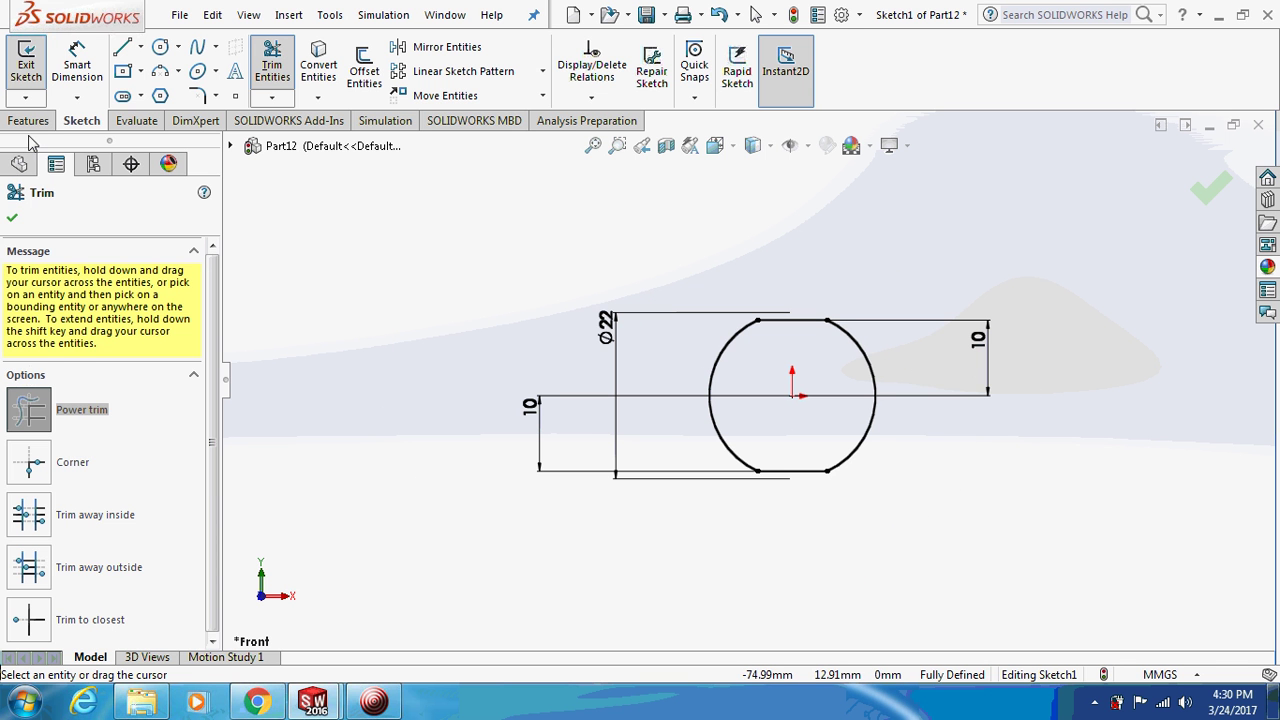
pyautogui.click(1210, 188)
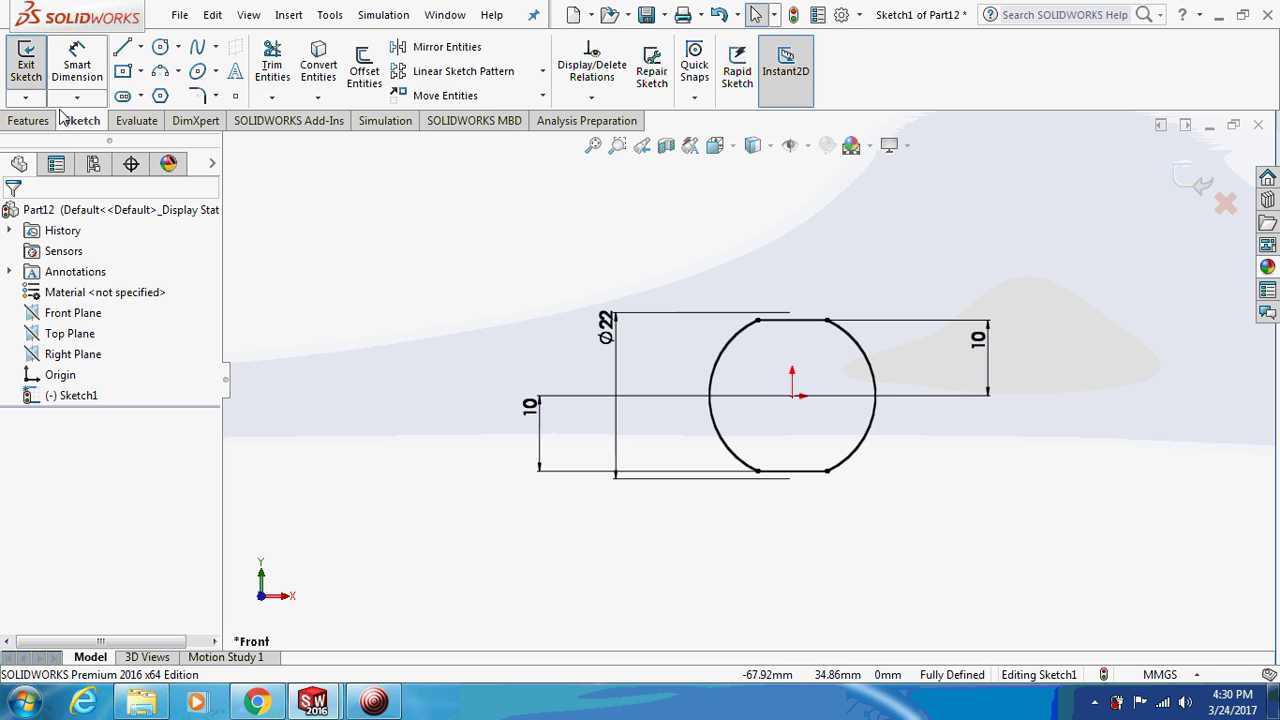
pyautogui.click(28, 120)
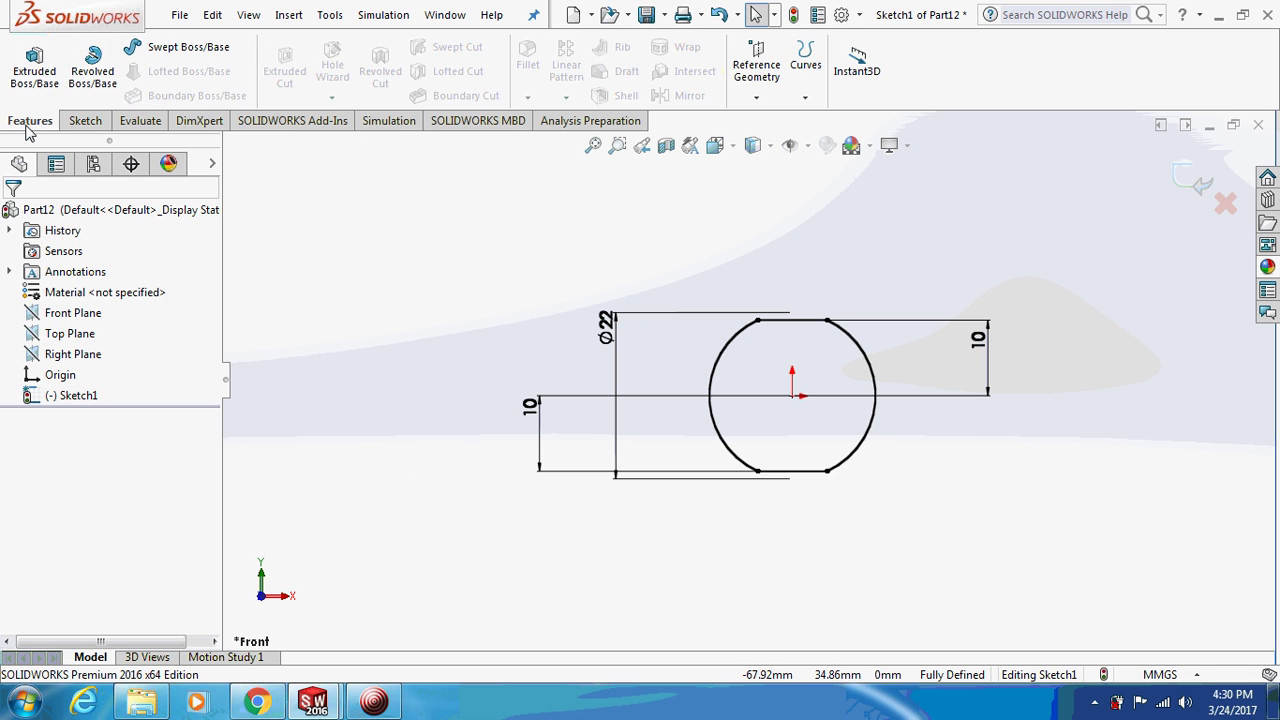
# Extrude the profile 38 mm as a blind boss
pyautogui.click(35, 75)
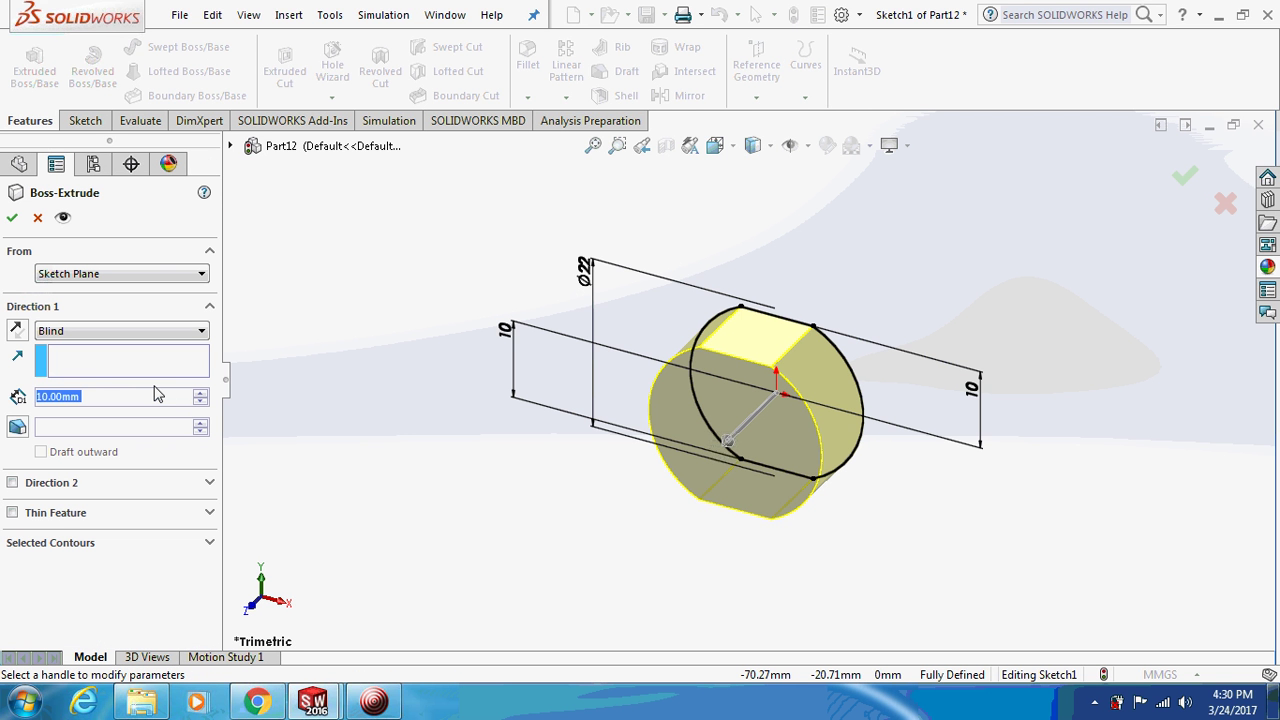
pyautogui.write('38')
pyautogui.press('Return')
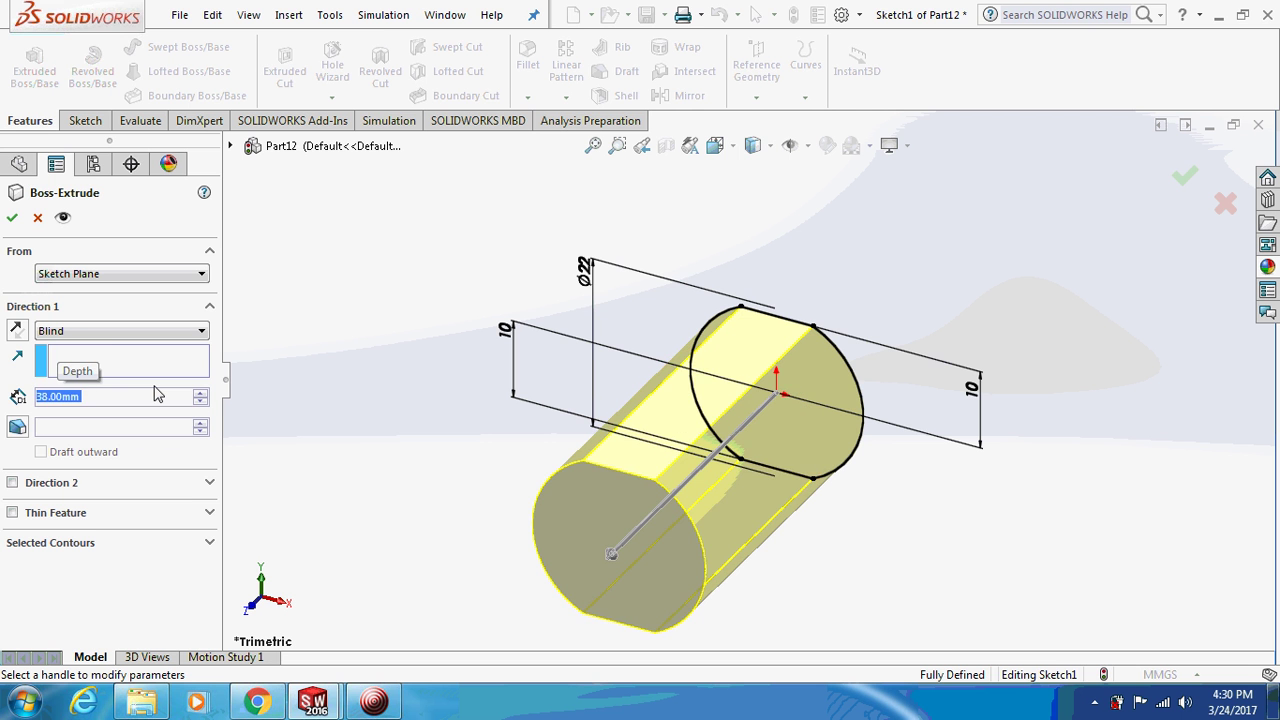
pyautogui.click(12, 217)
# Start a new sketch on the solid's end face
pyautogui.click(630, 543)
pyautogui.rightClick(630, 540)
pyautogui.click(670, 178)
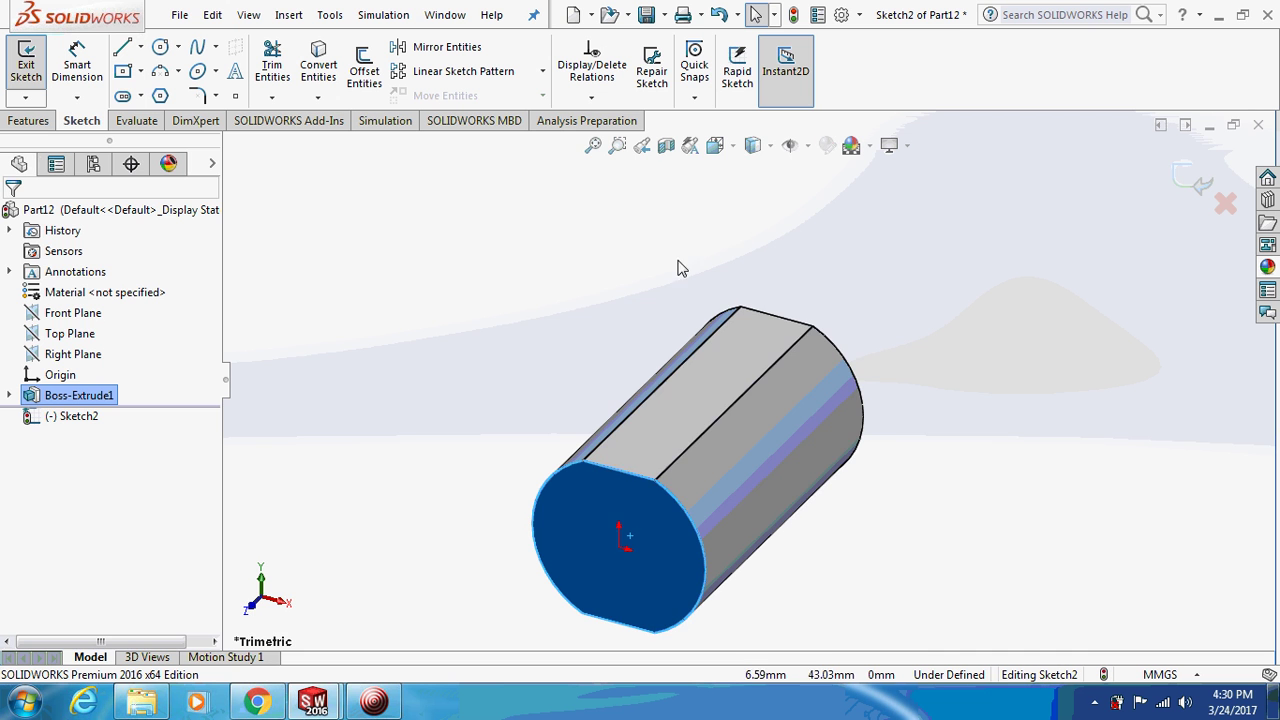
# Draw a circle centred on the end face and dimension it to 6 mm diameter
pyautogui.hotkey('ctrl', '8')
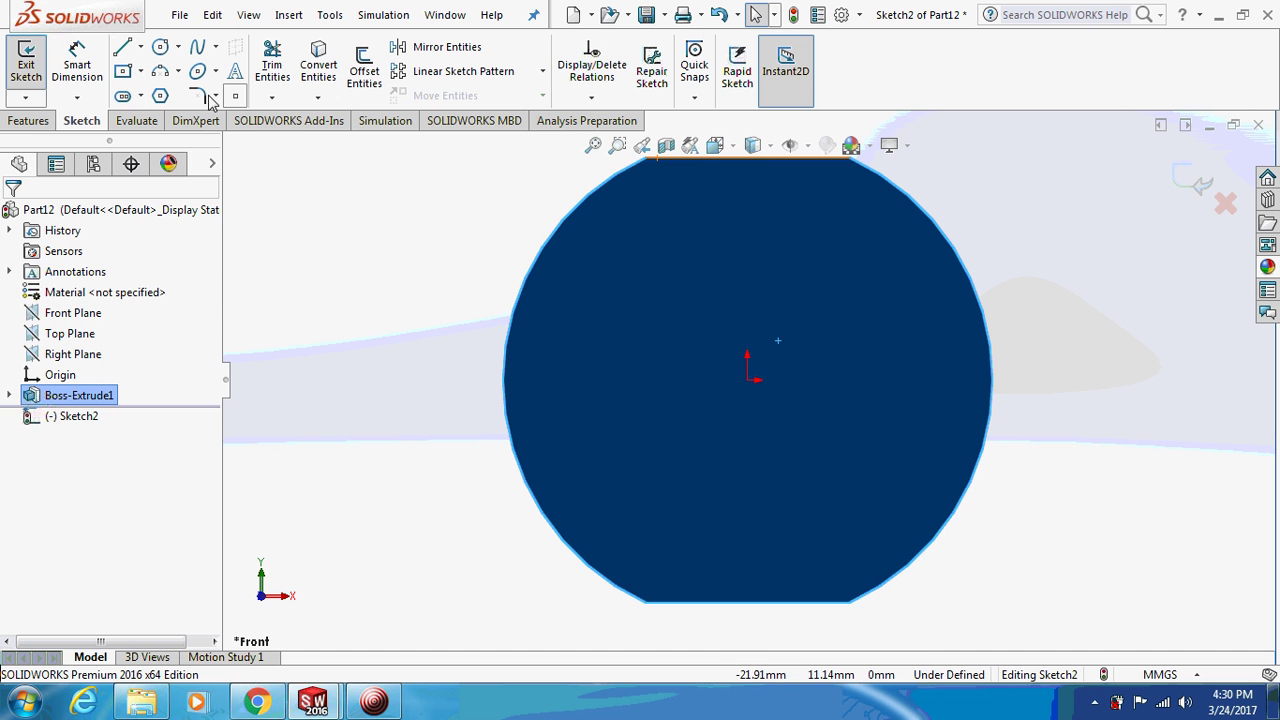
pyautogui.click(159, 47)
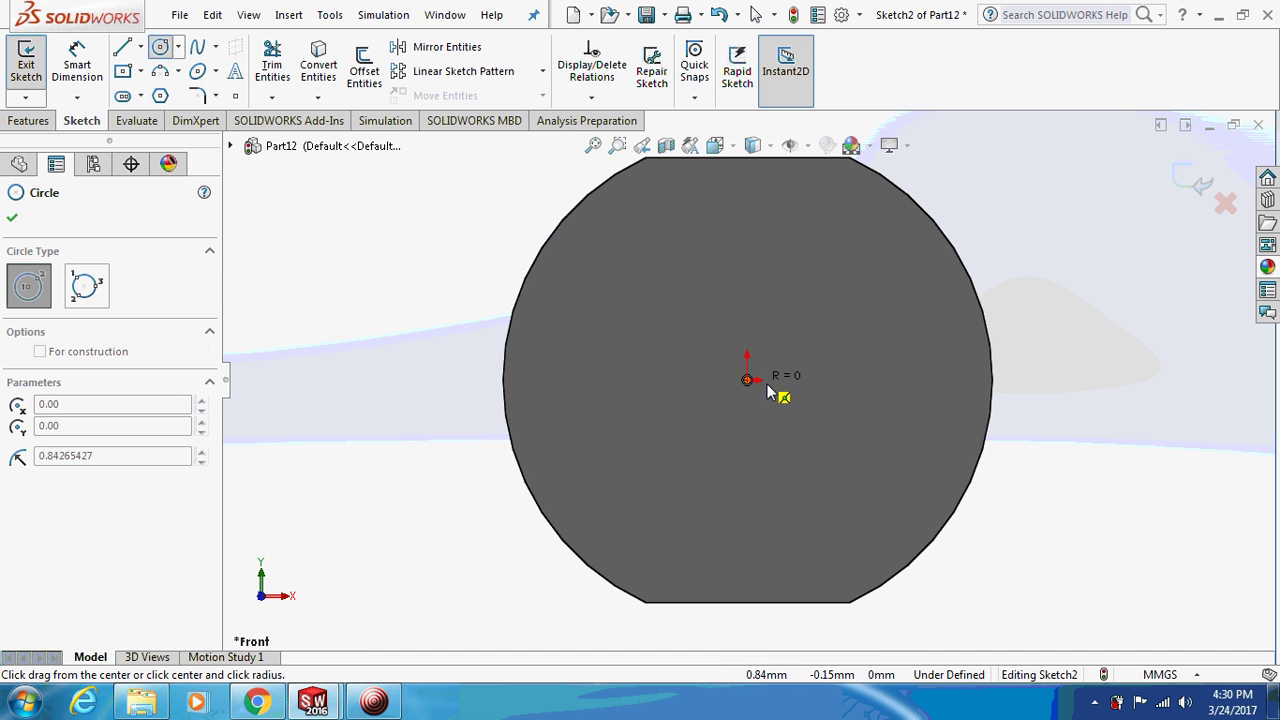
pyautogui.click(868, 423)
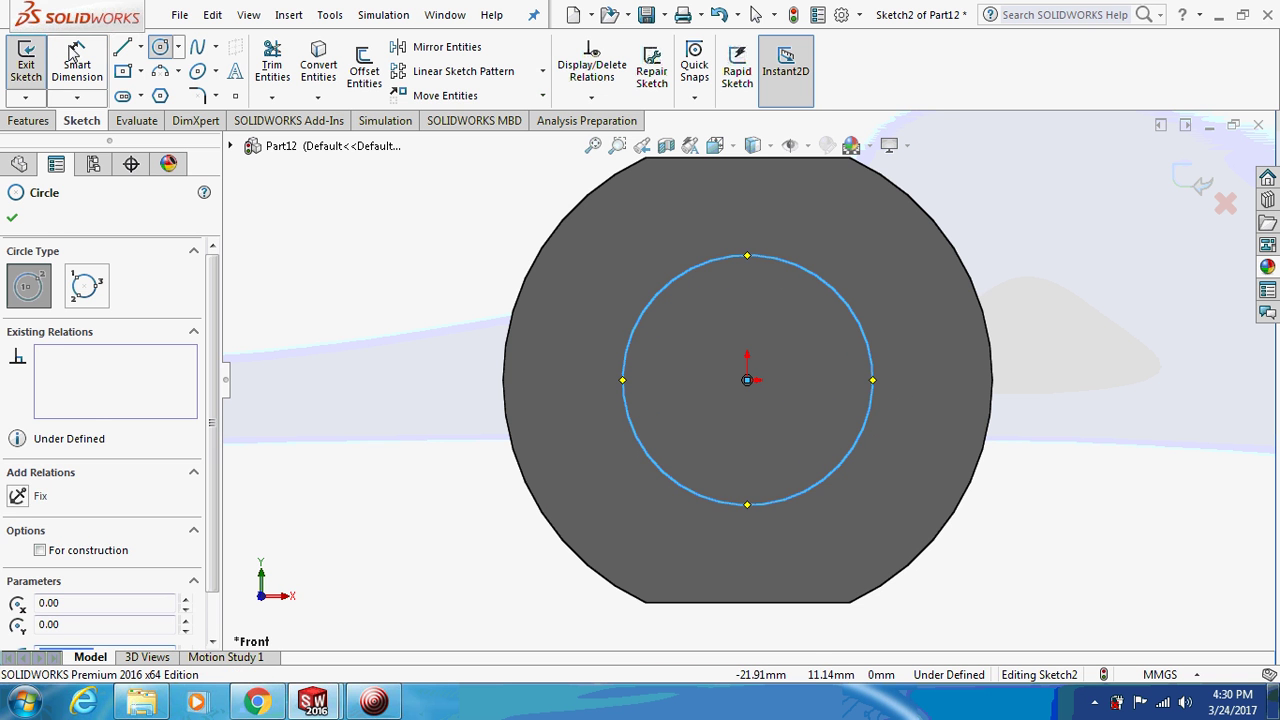
pyautogui.press('Escape')
pyautogui.click(640, 318)
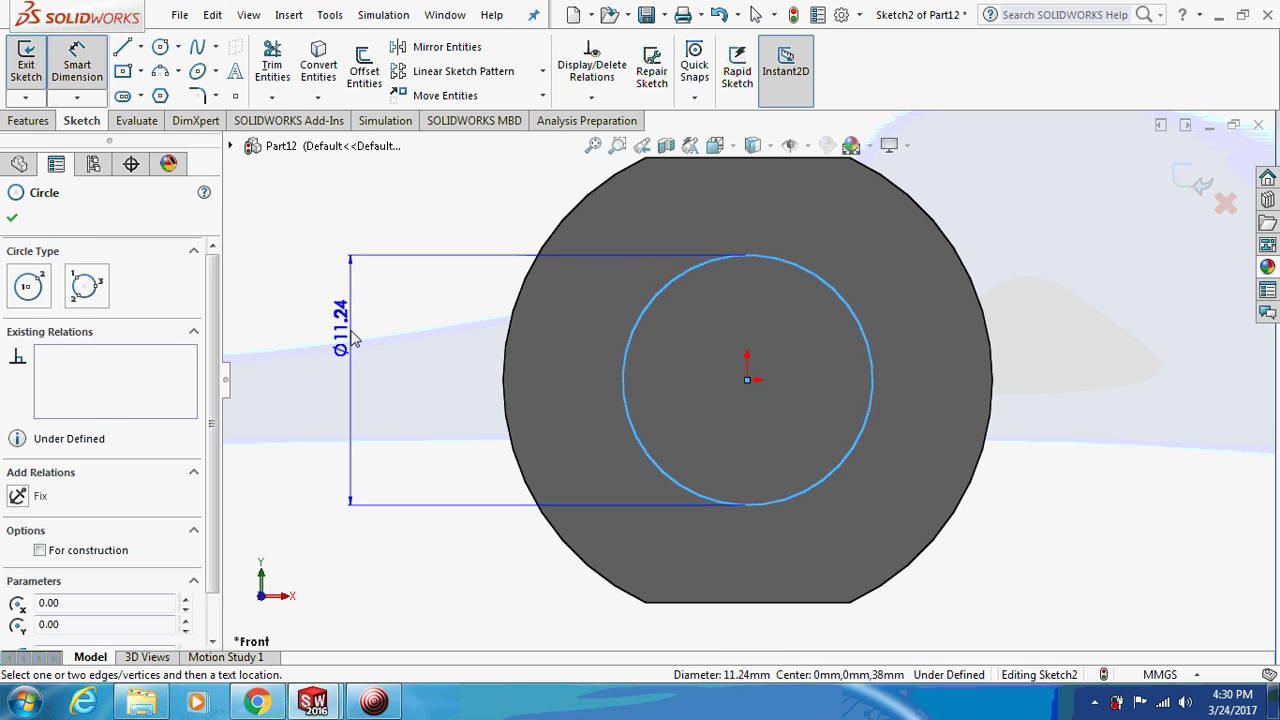
pyautogui.click(350, 335)
pyautogui.write('6')
pyautogui.press('Return')
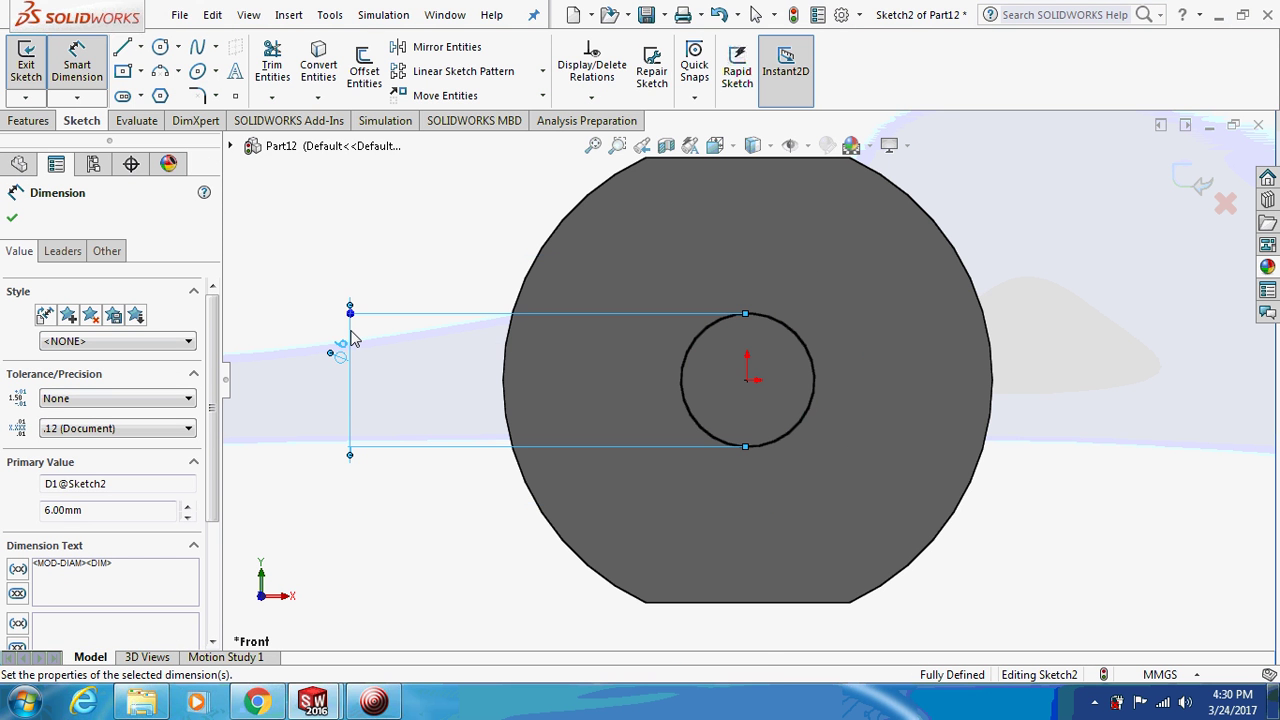
# Cut the 6 mm circle Through All as an extruded cut
pyautogui.click(29, 124)
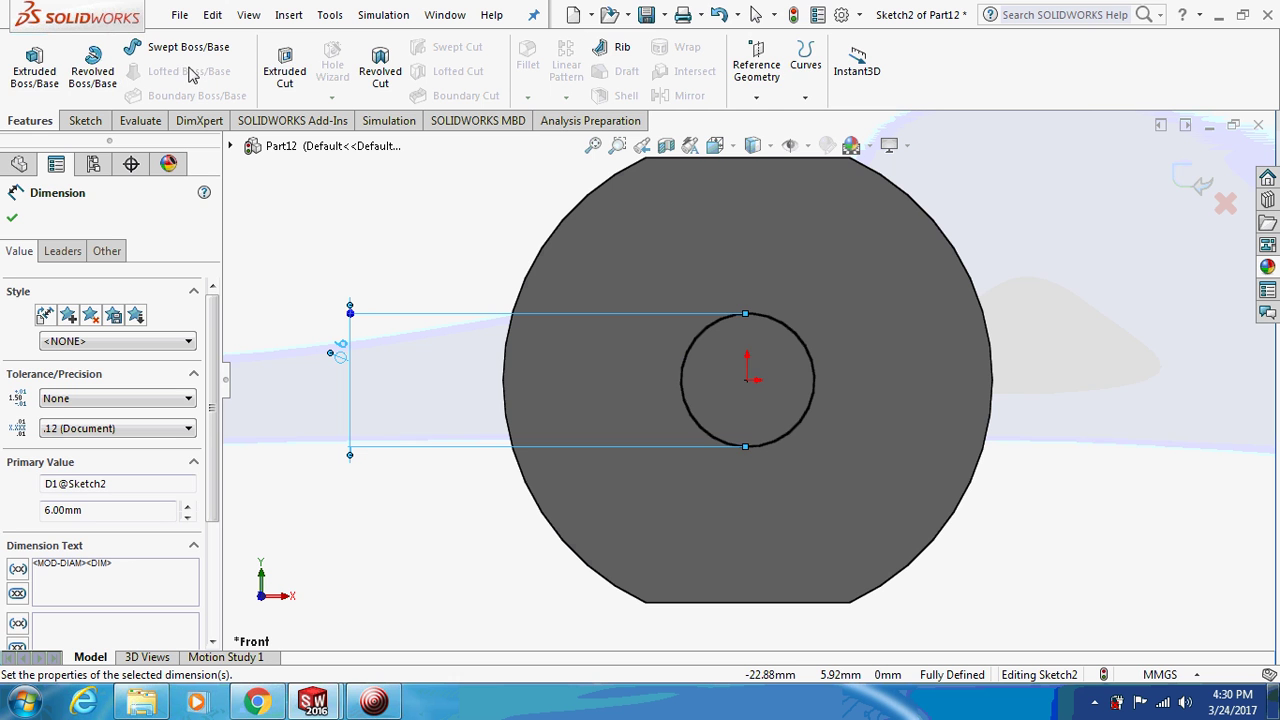
pyautogui.click(284, 70)
pyautogui.click(142, 338)
pyautogui.click(200, 361)
pyautogui.moveTo(228, 361); pyautogui.dragTo(5, 285, button='middle')
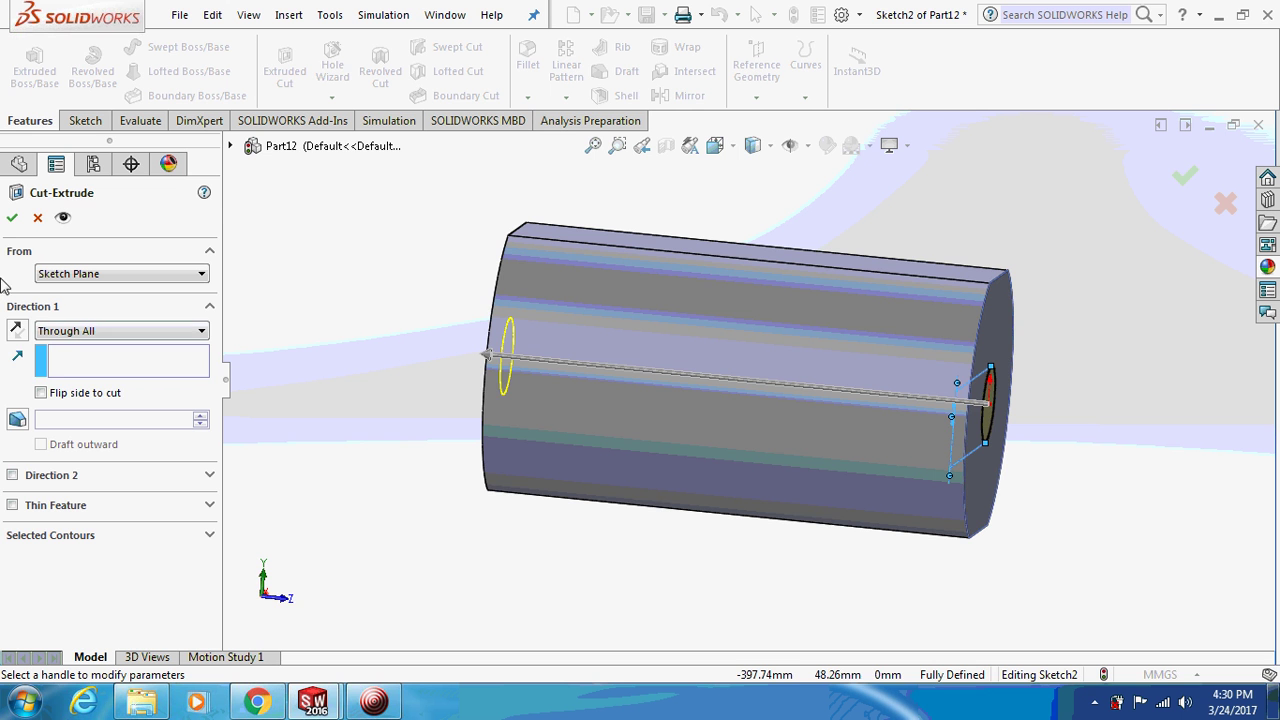
pyautogui.click(12, 220)
pyautogui.moveTo(420, 331); pyautogui.dragTo(470, 273, button='middle')
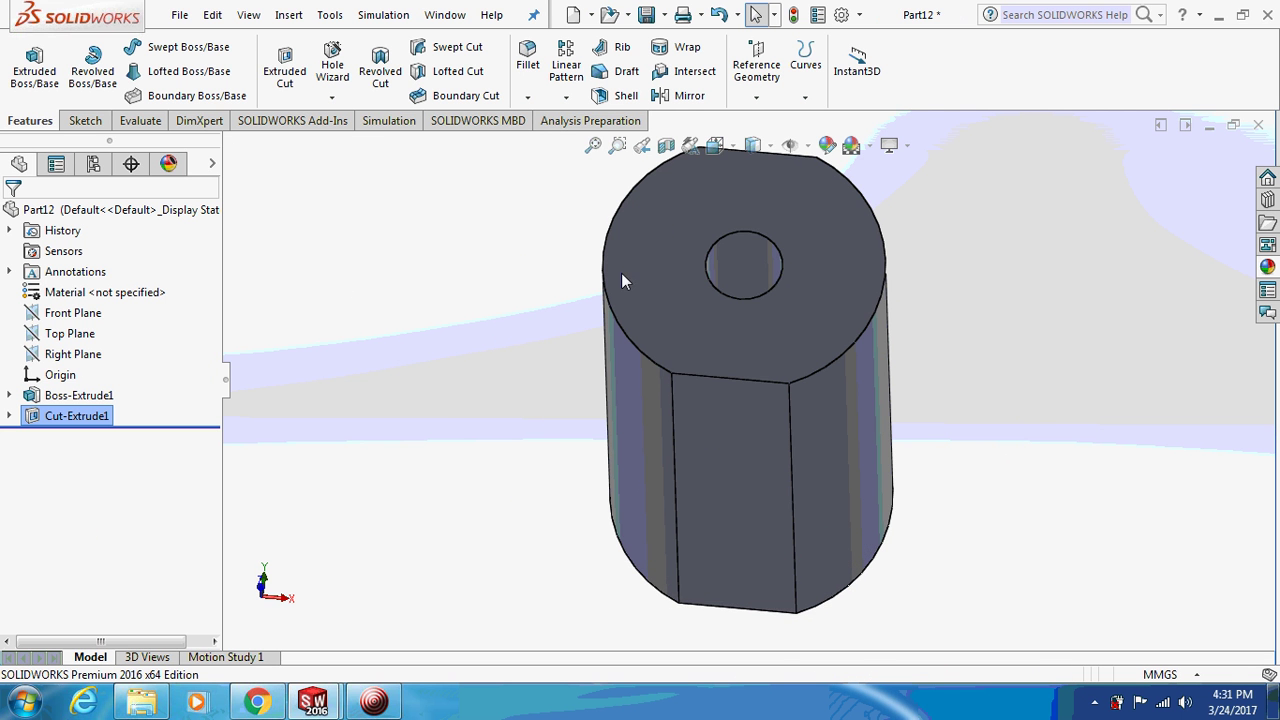
# Start a sketch on the Top Plane and view it Normal To
pyautogui.click(86, 333)
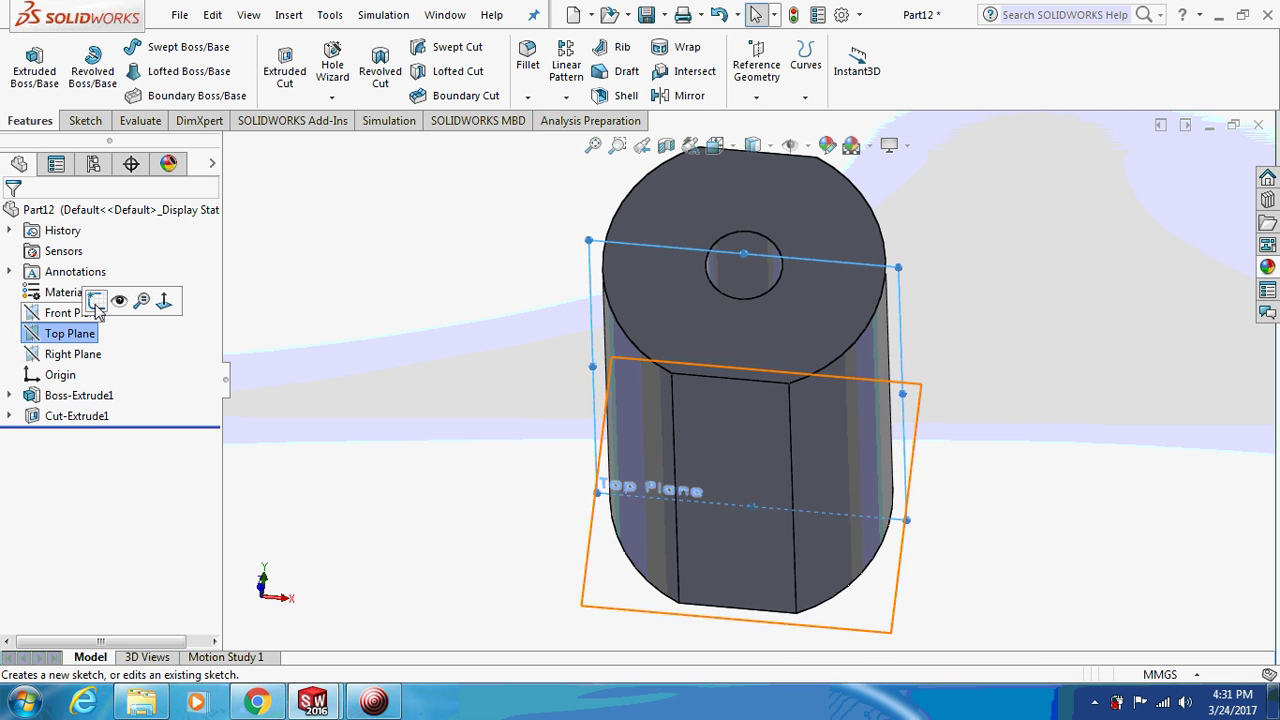
pyautogui.click(96, 302)
pyautogui.rightClick(96, 330)
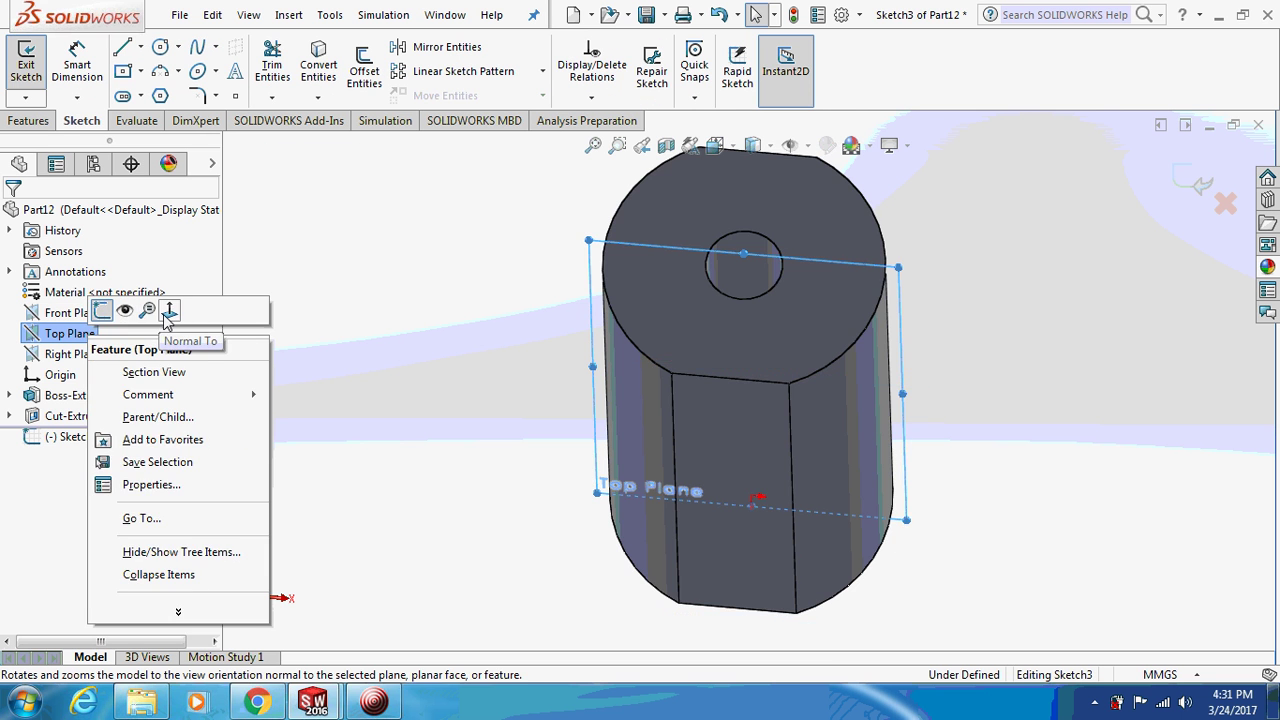
pyautogui.click(168, 311)
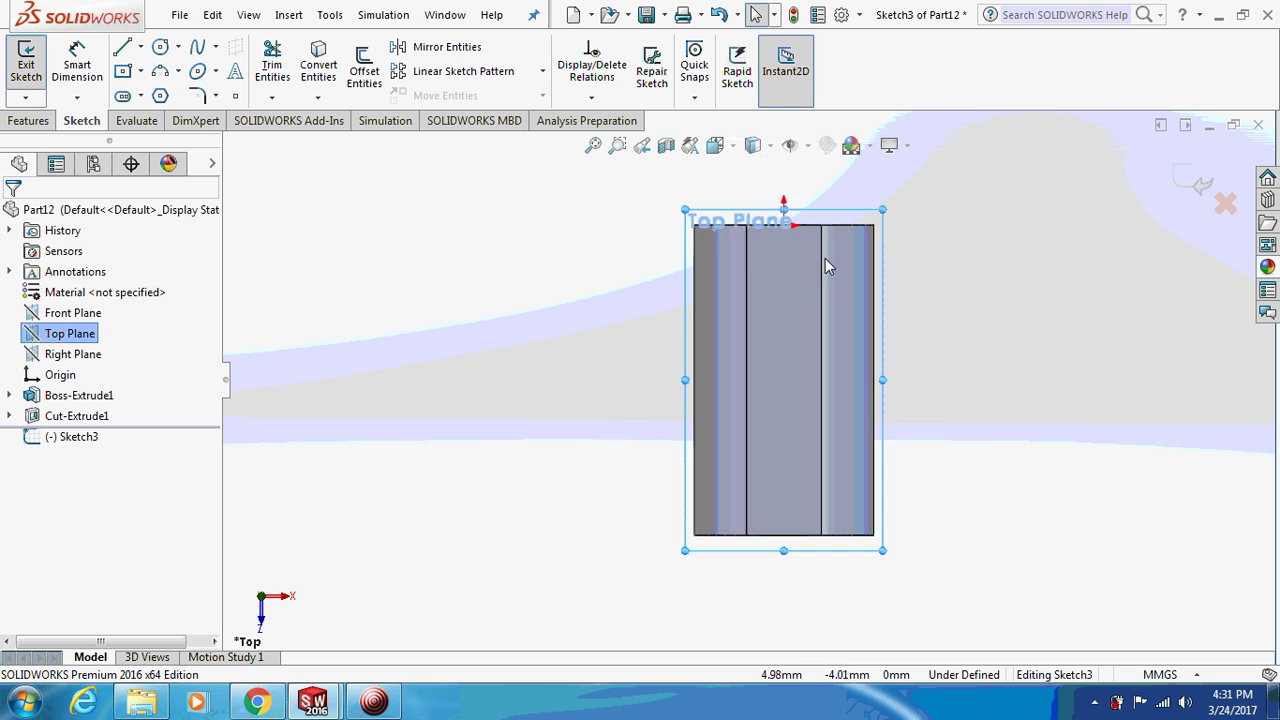
pyautogui.scroll(-2, 880, 200)
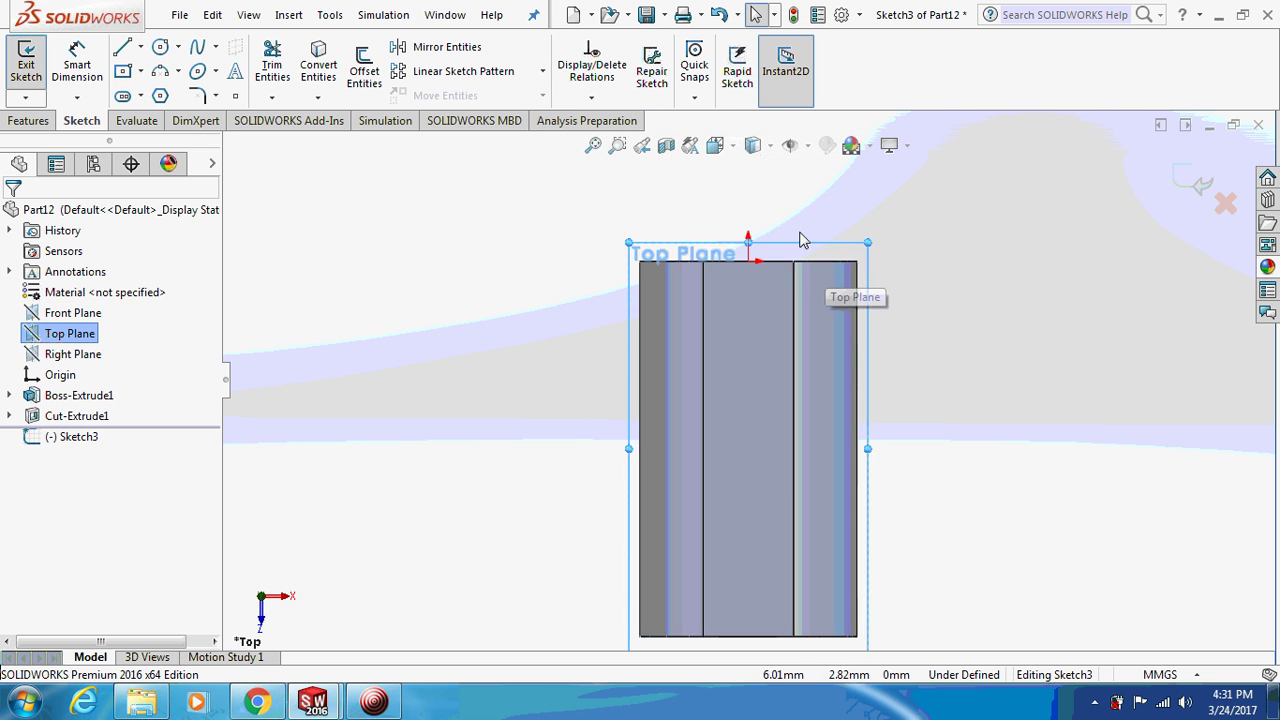
# Draw a vertical centerline downward from the origin
pyautogui.click(141, 47)
pyautogui.click(158, 92)
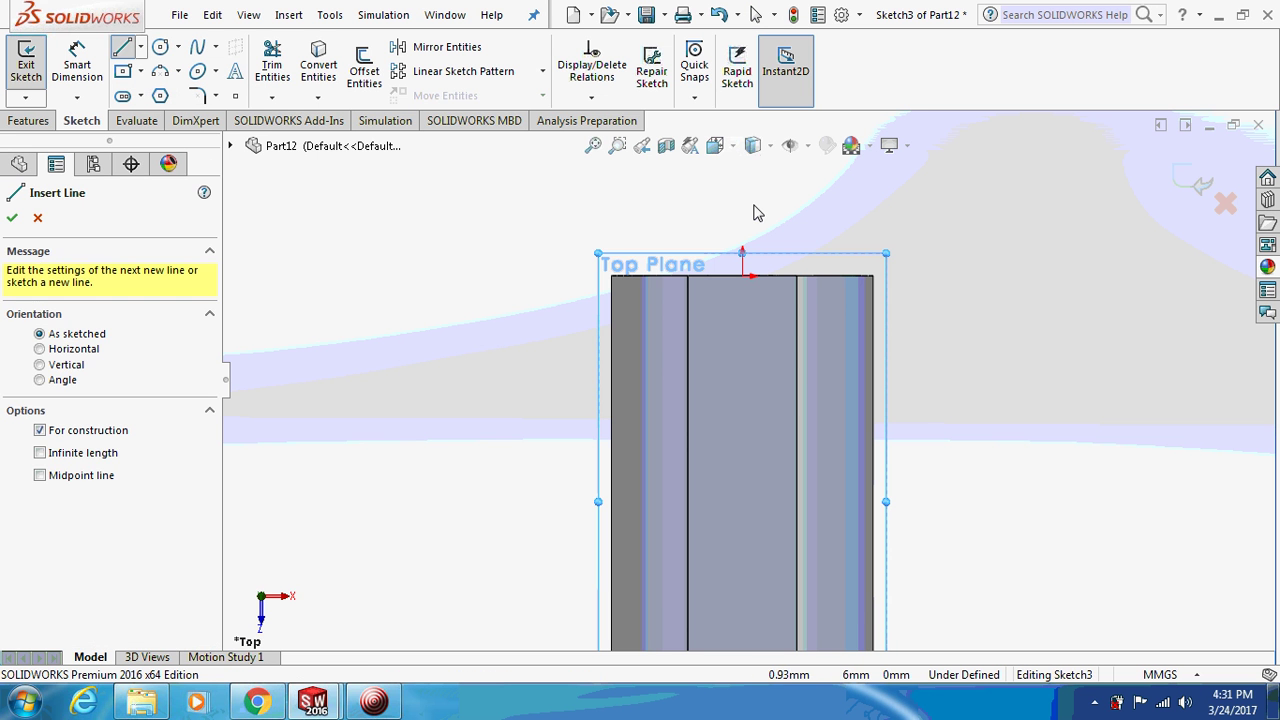
pyautogui.click(742, 275)
pyautogui.click(742, 391)
pyautogui.press('Escape')
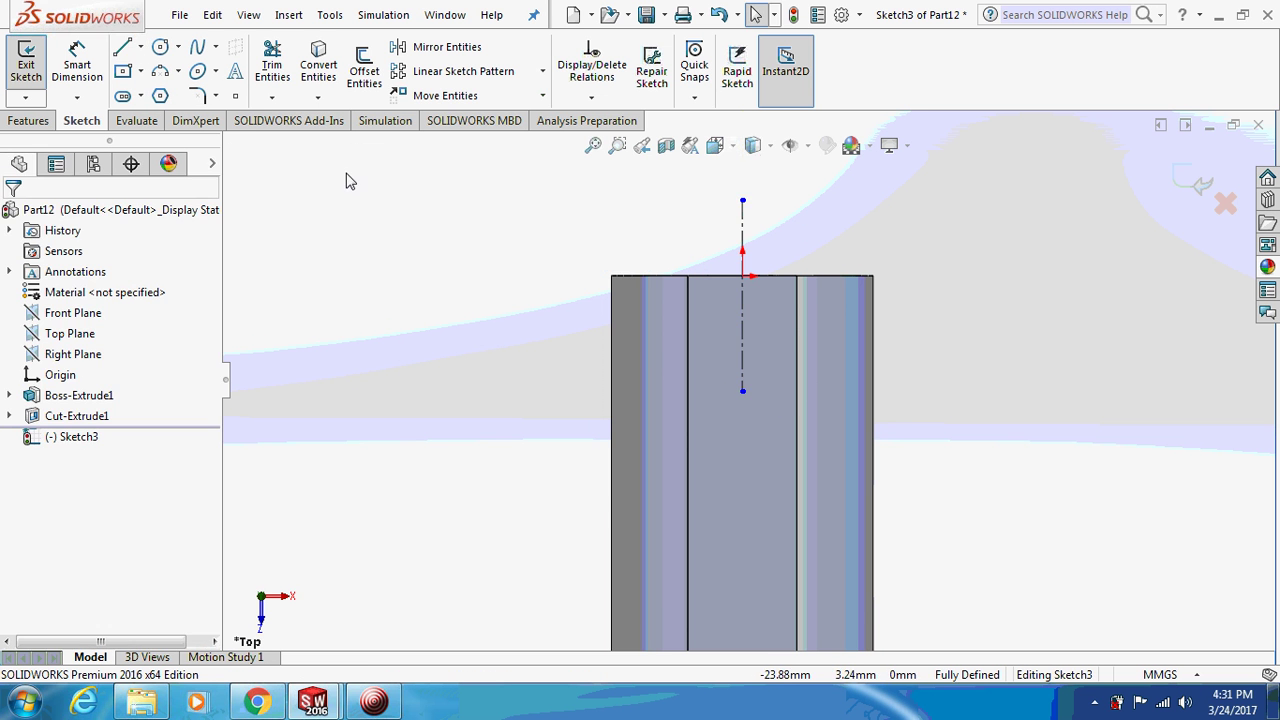
# Draw a closed four-line rectangle across the cylinder's top right edge
pyautogui.click(121, 48)
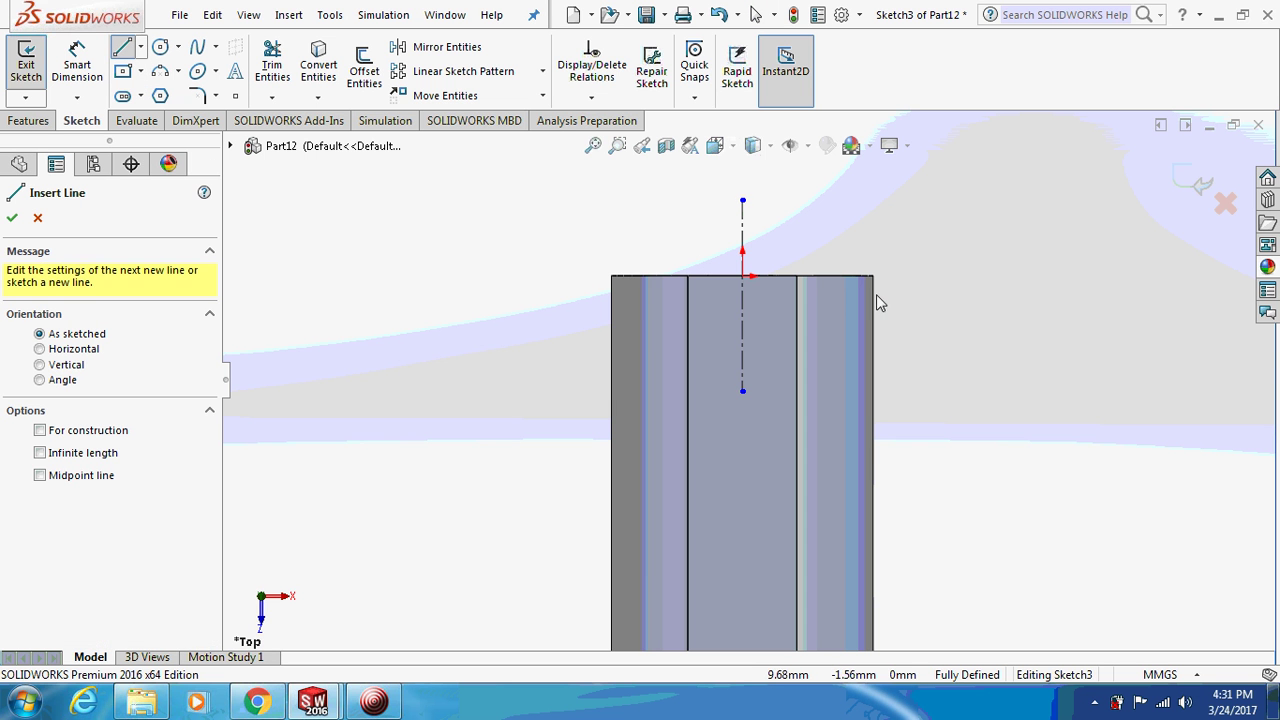
pyautogui.click(825, 277)
pyautogui.click(824, 329)
pyautogui.click(928, 329)
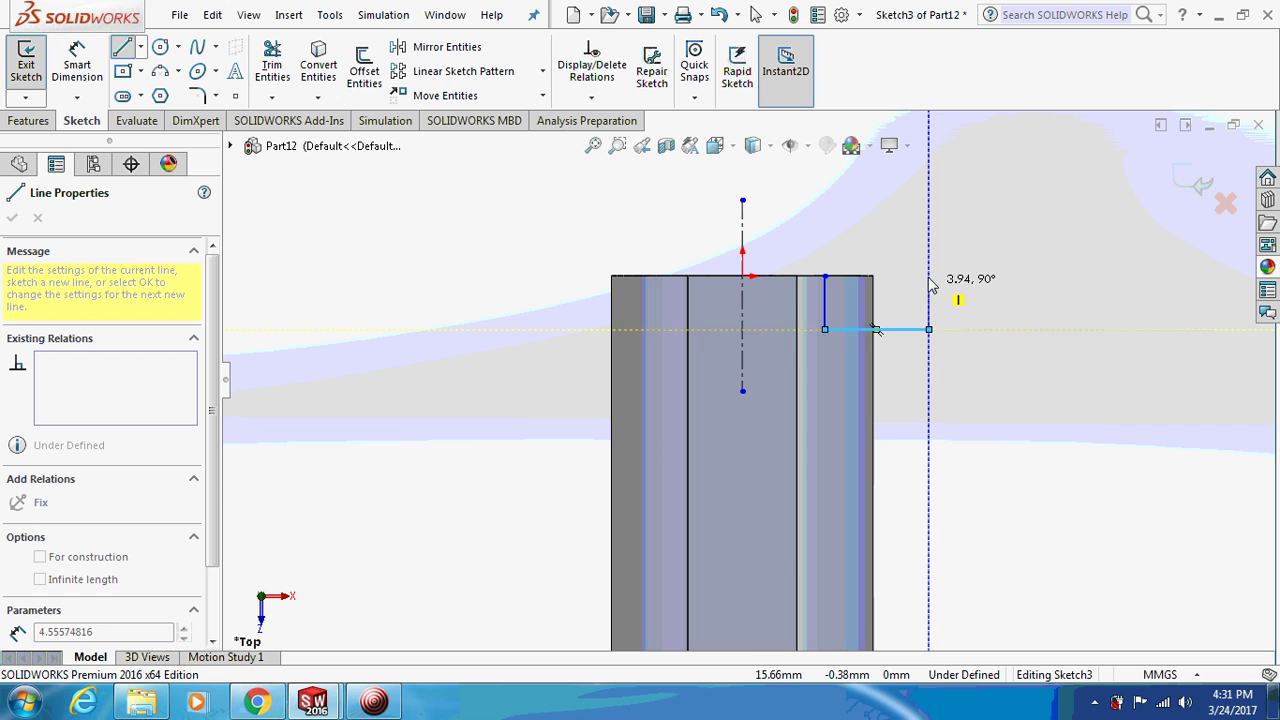
pyautogui.click(928, 275)
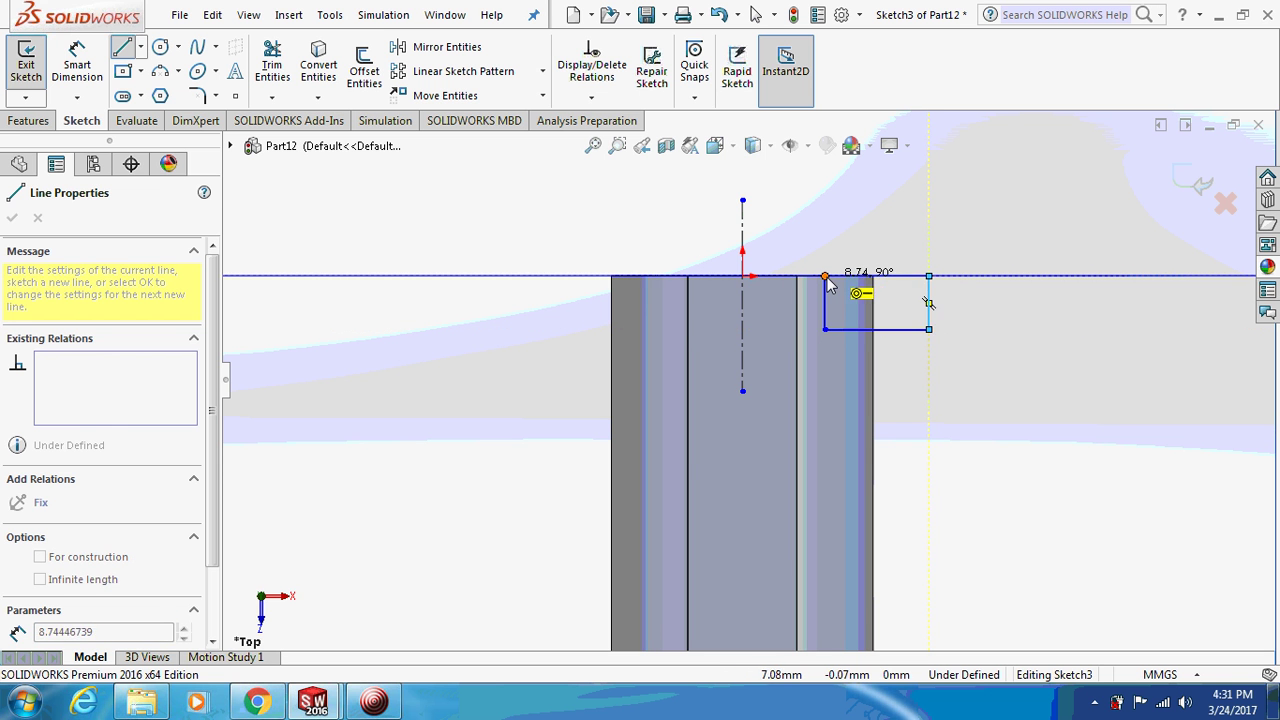
pyautogui.click(824, 275)
pyautogui.press('Escape')
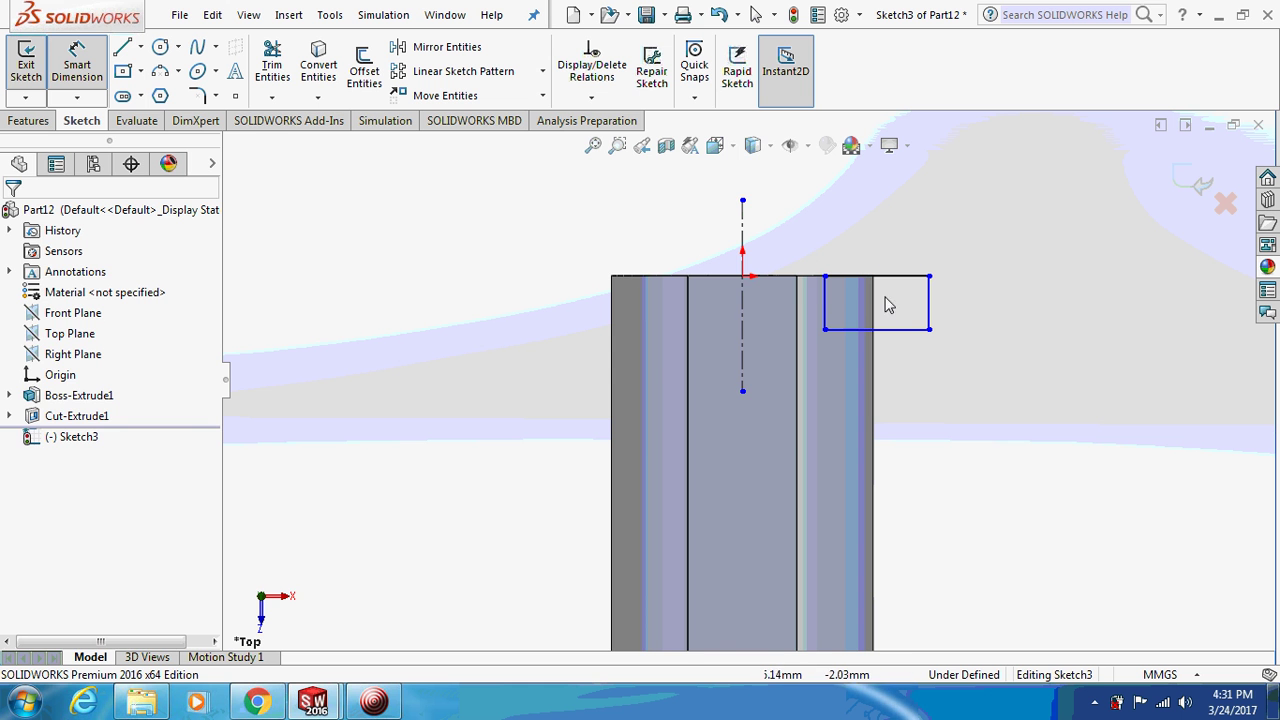
# Dimension the rectangle's left side 7 mm from the centerline, undoing an extra 15.74 dimension
pyautogui.click(743, 210)
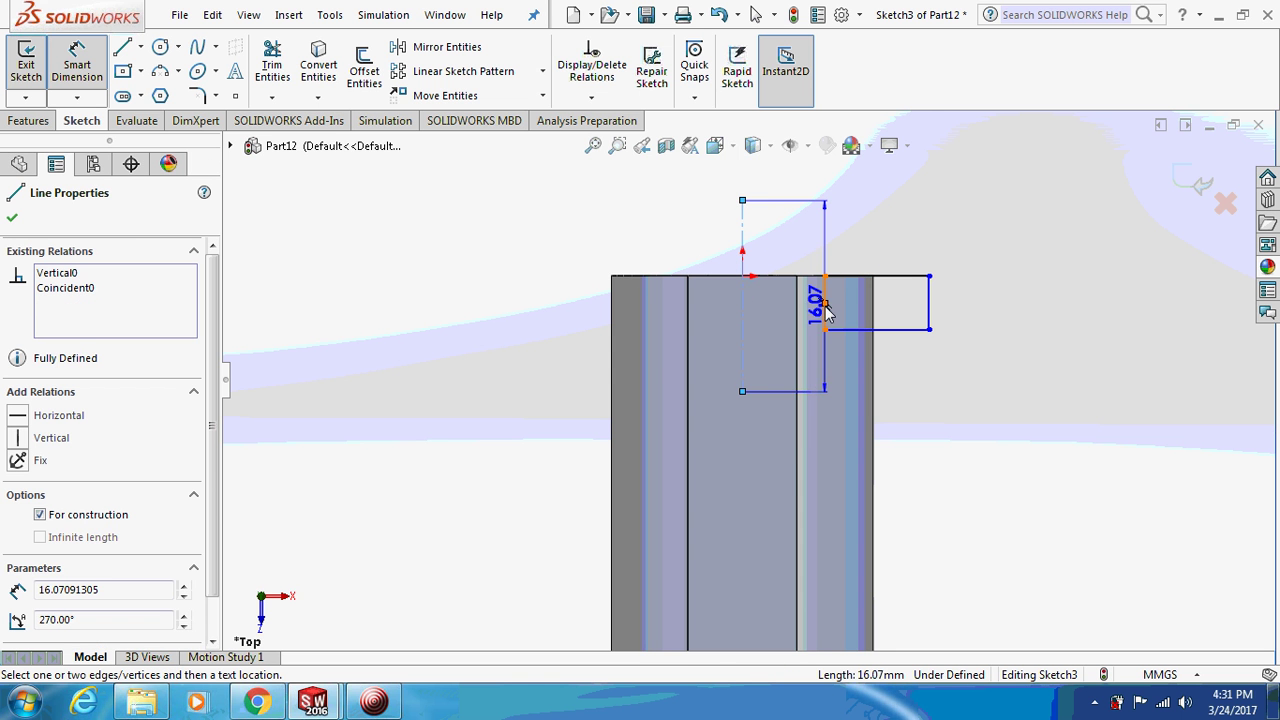
pyautogui.click(824, 308)
pyautogui.click(809, 197)
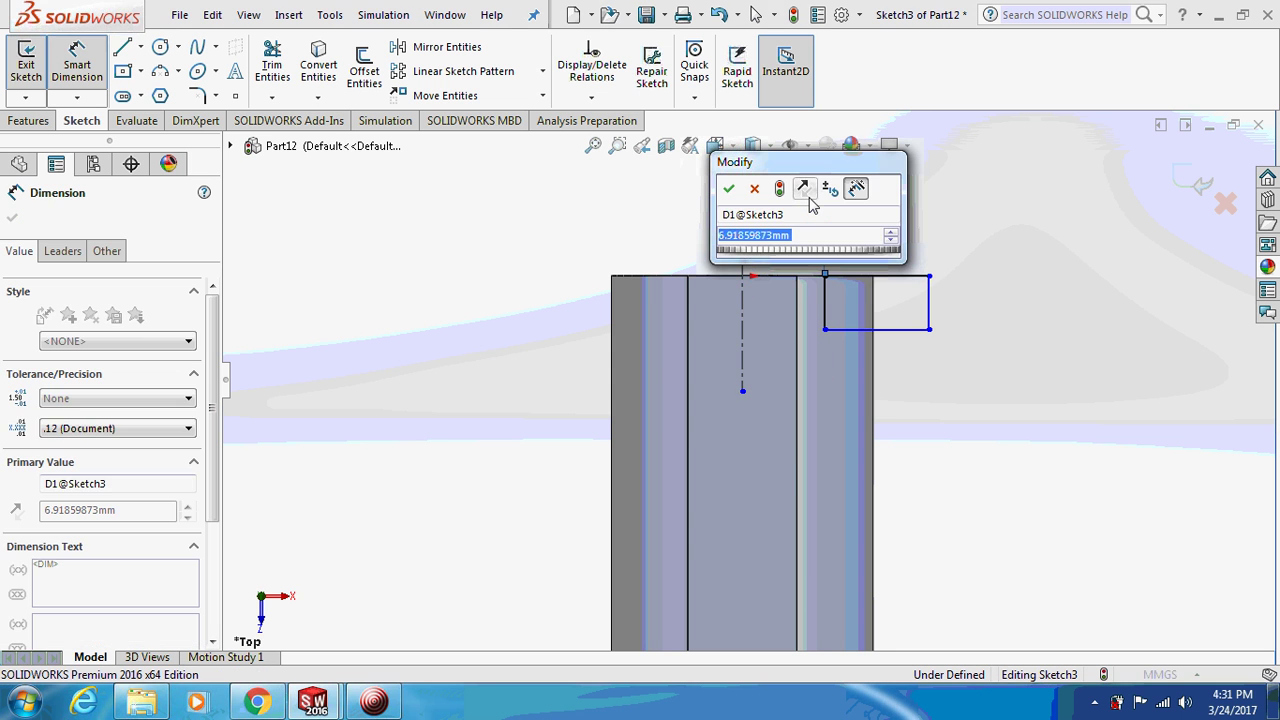
pyautogui.write('7')
pyautogui.press('Return')
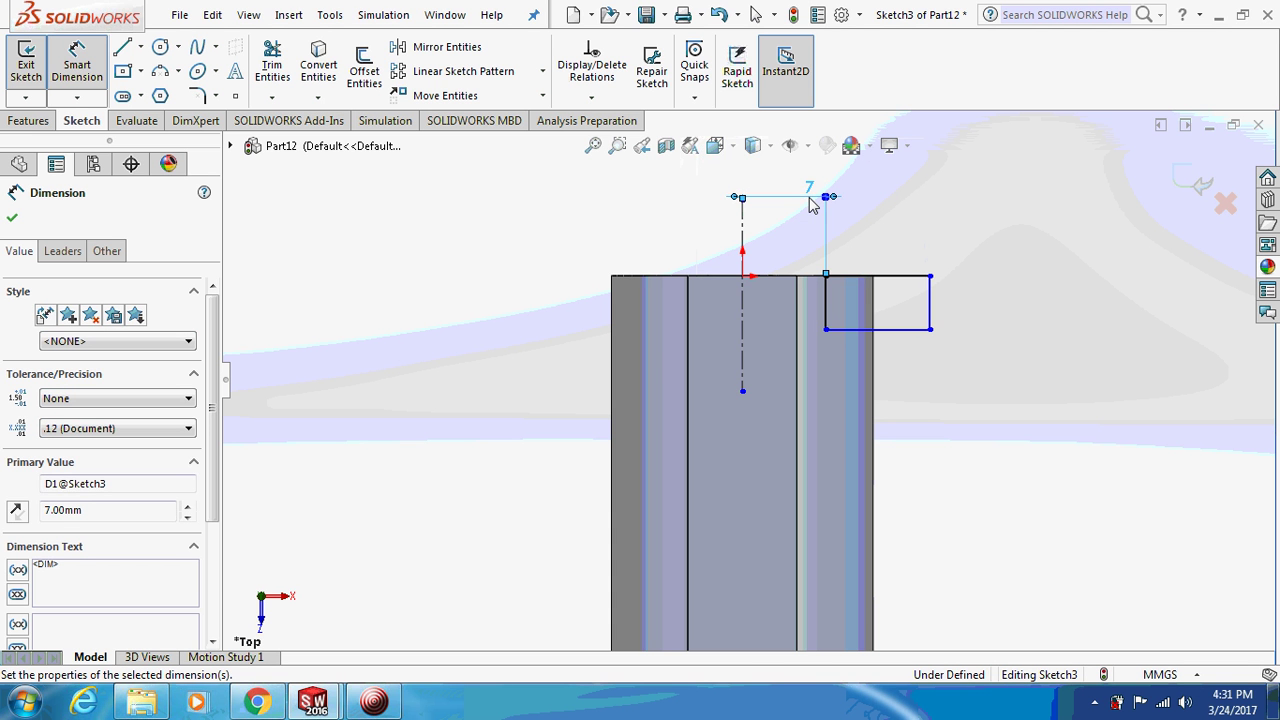
pyautogui.click(931, 323)
pyautogui.click(997, 326)
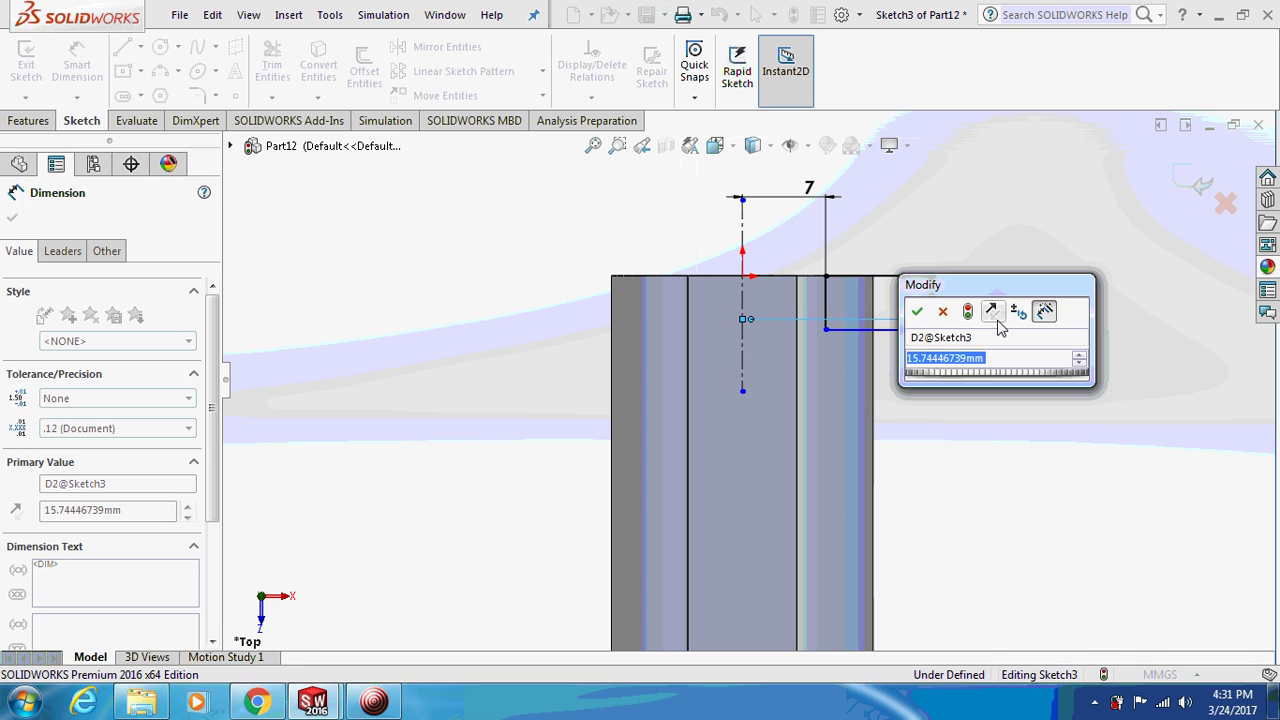
pyautogui.press('Return')
pyautogui.hotkey('ctrl', 'z')
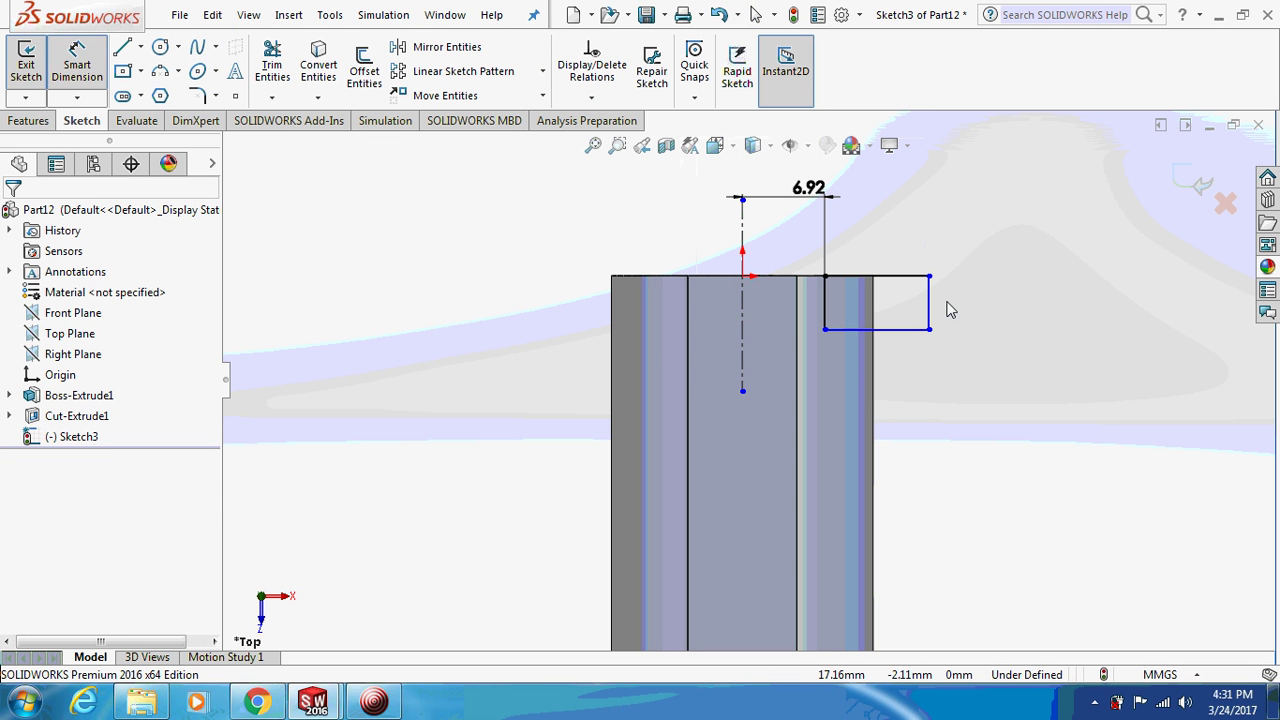
# Set the rectangle's height to 5 mm
pyautogui.click(930, 277)
pyautogui.click(930, 333)
pyautogui.click(1035, 334)
pyautogui.write('5')
pyautogui.press('Return')
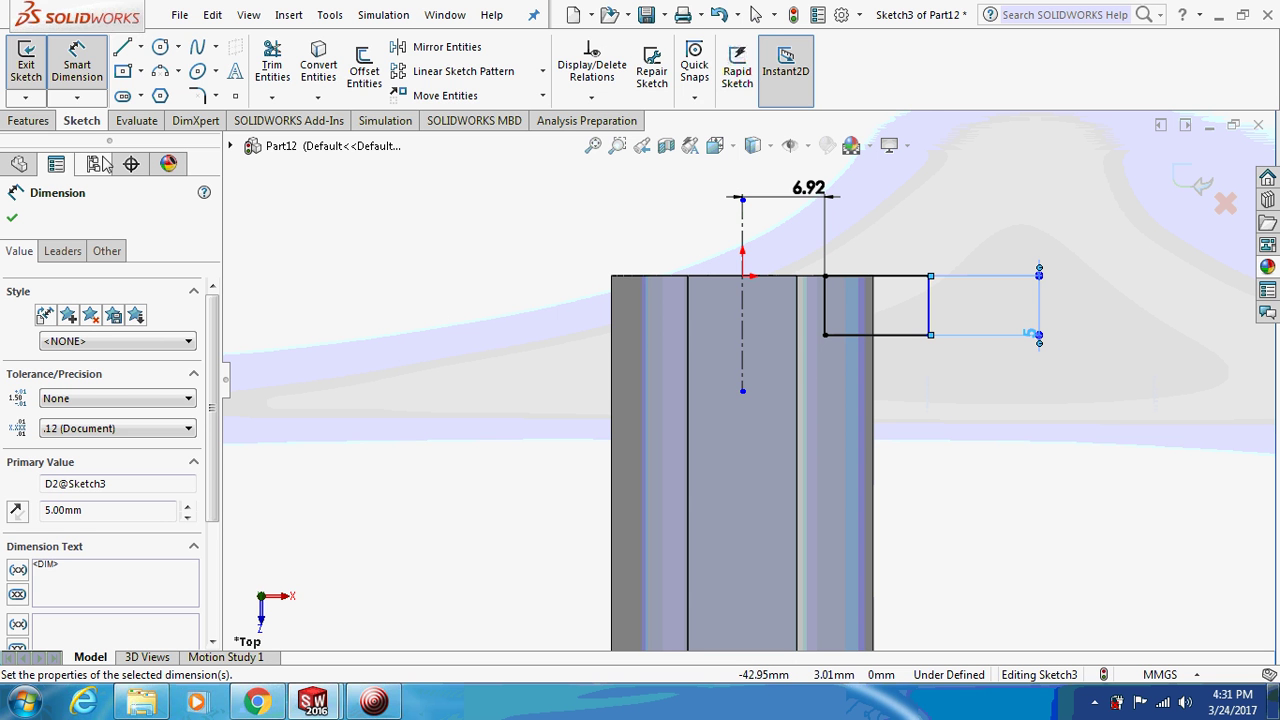
pyautogui.click(28, 121)
# Revolve-cut the rectangle 360° around the centerline to form a stepped neck on the hub
pyautogui.click(375, 82)
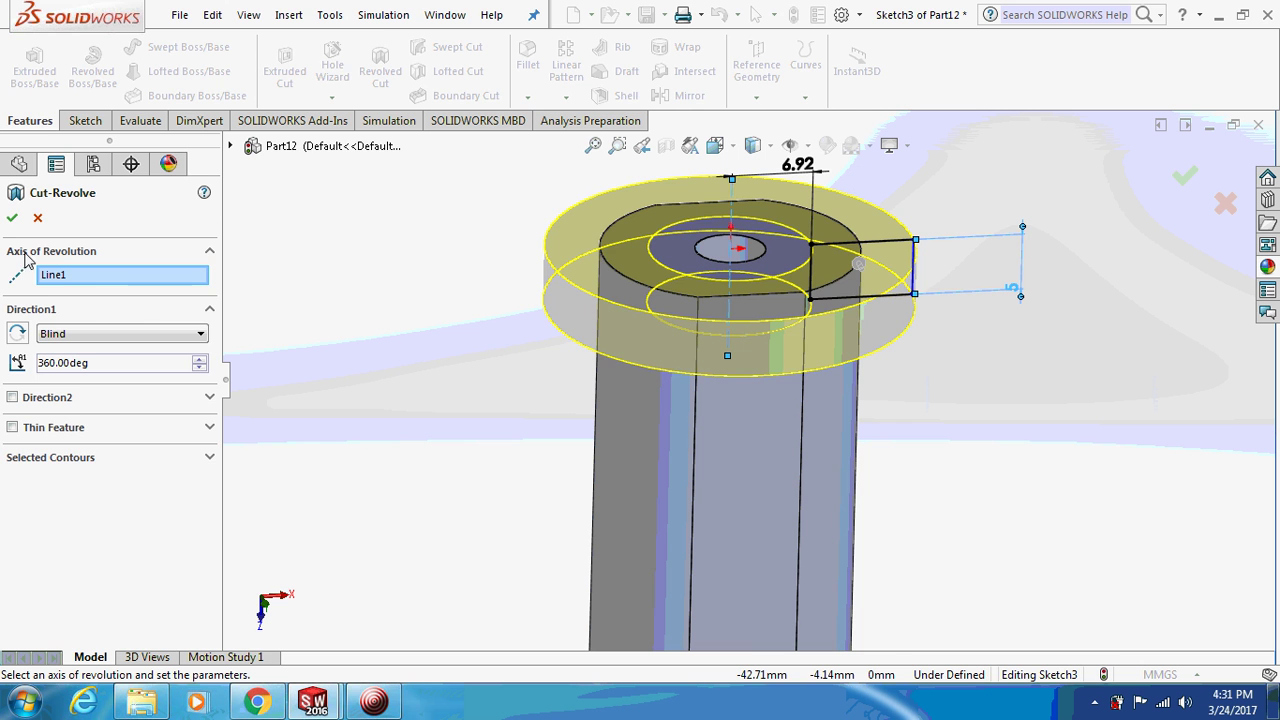
pyautogui.click(10, 219)
pyautogui.moveTo(414, 317); pyautogui.dragTo(380, 330, button='middle')
pyautogui.scroll(2, 497, 310)
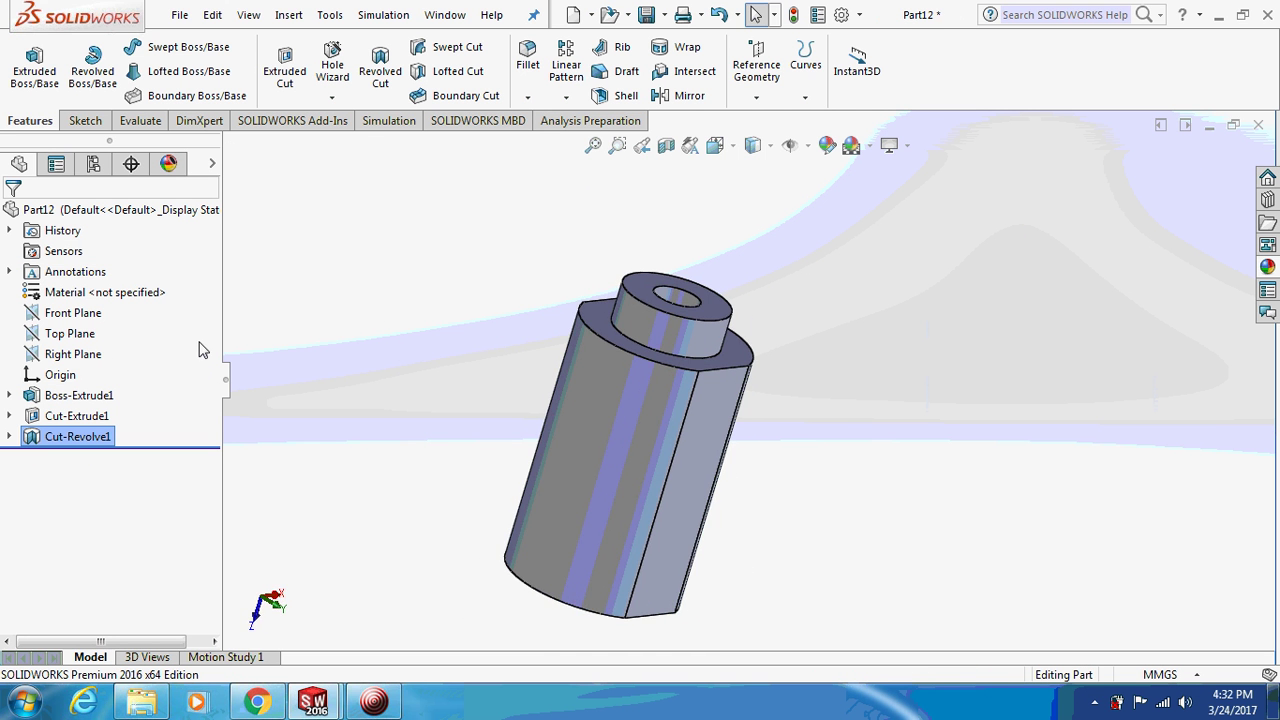
pyautogui.click(72, 354)
# Start a sketch on the Right Plane and view it Normal To
pyautogui.click(84, 334)
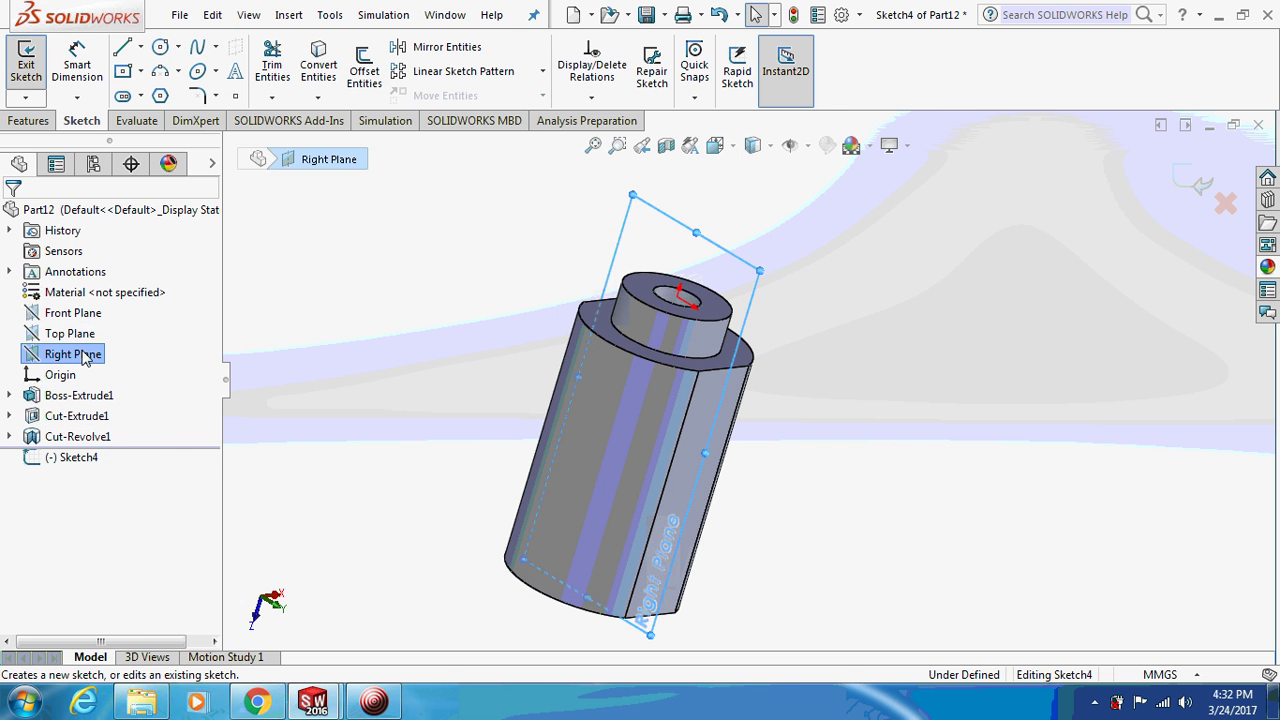
pyautogui.rightClick(80, 353)
pyautogui.click(163, 327)
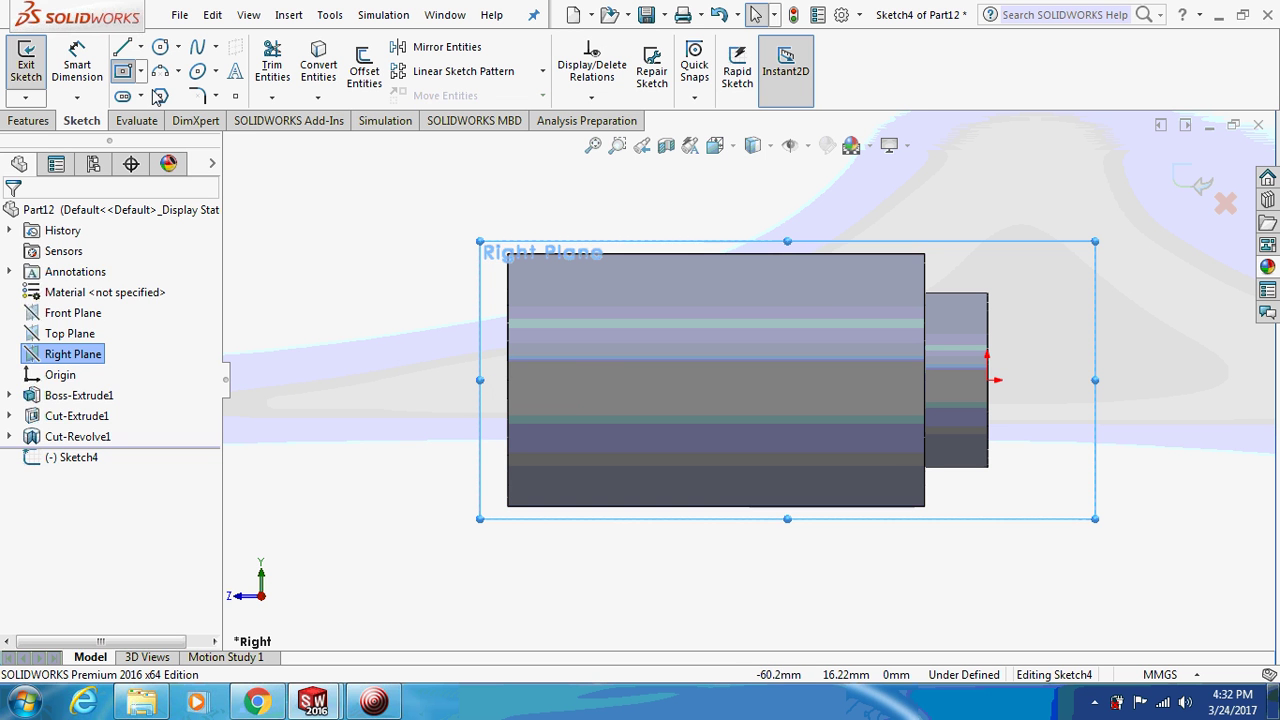
# Draw a center rectangle on the horizontal axis across the hub's side profile
pyautogui.click(123, 73)
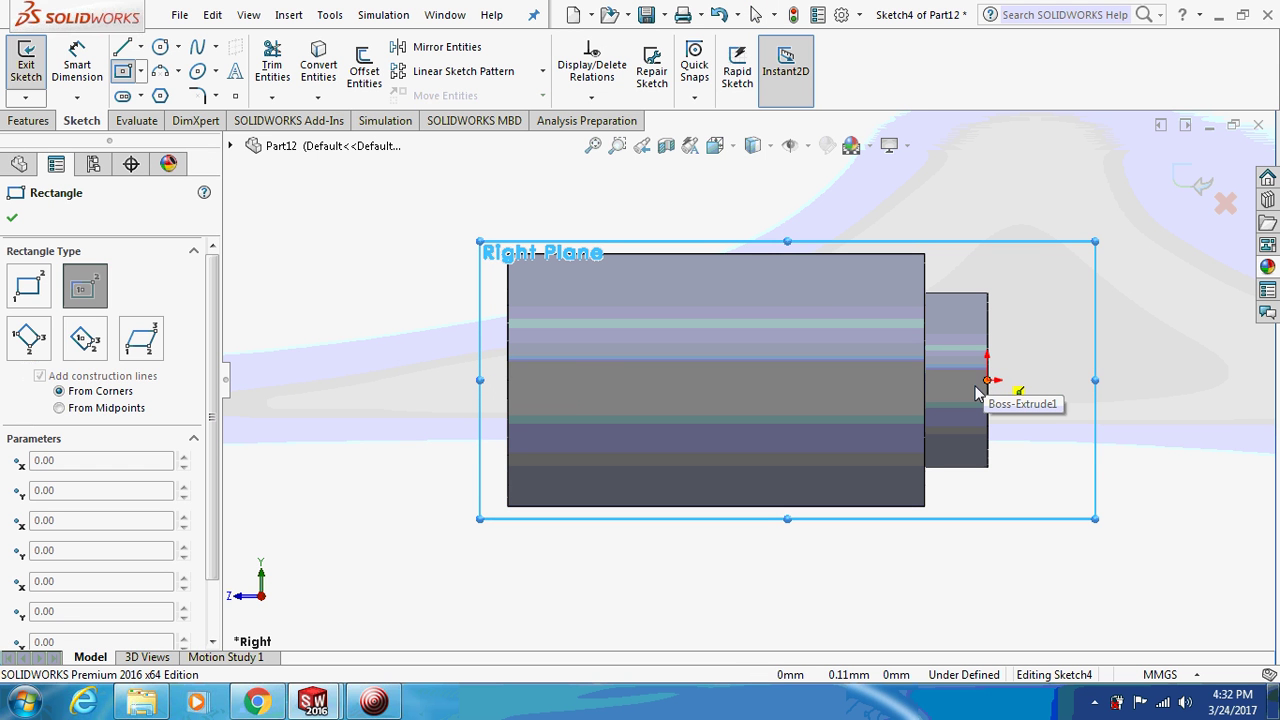
pyautogui.click(650, 380)
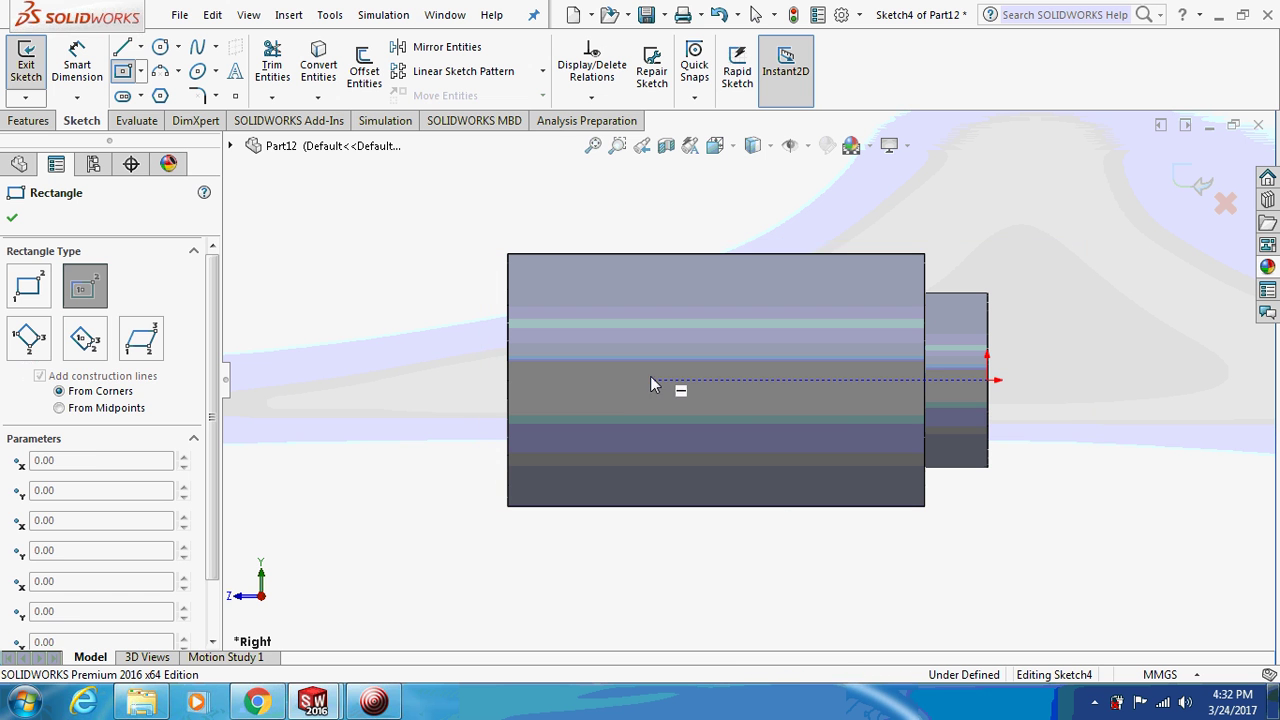
pyautogui.click(786, 434)
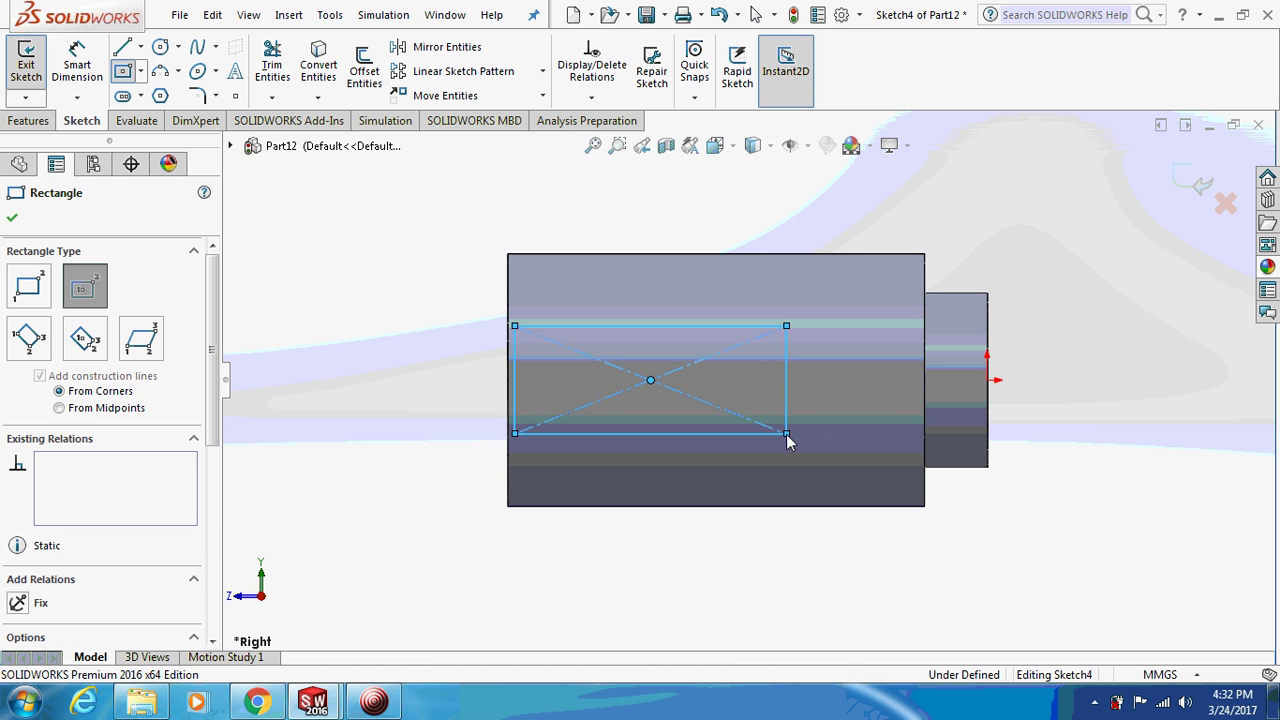
pyautogui.press('Escape')
pyautogui.click(76, 55)
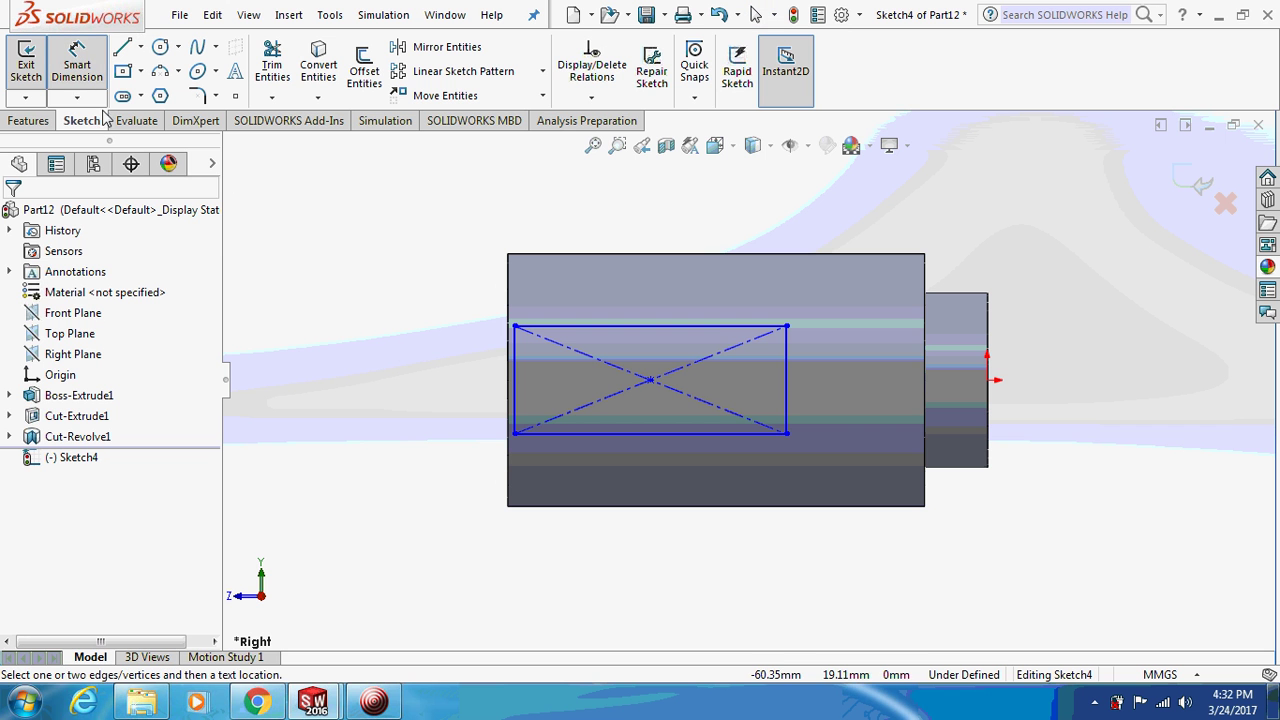
# Dimension the rectangle 6 mm from the shoulder step and 40 mm long
pyautogui.click(925, 410)
pyautogui.click(787, 408)
pyautogui.click(858, 407)
pyautogui.write('6')
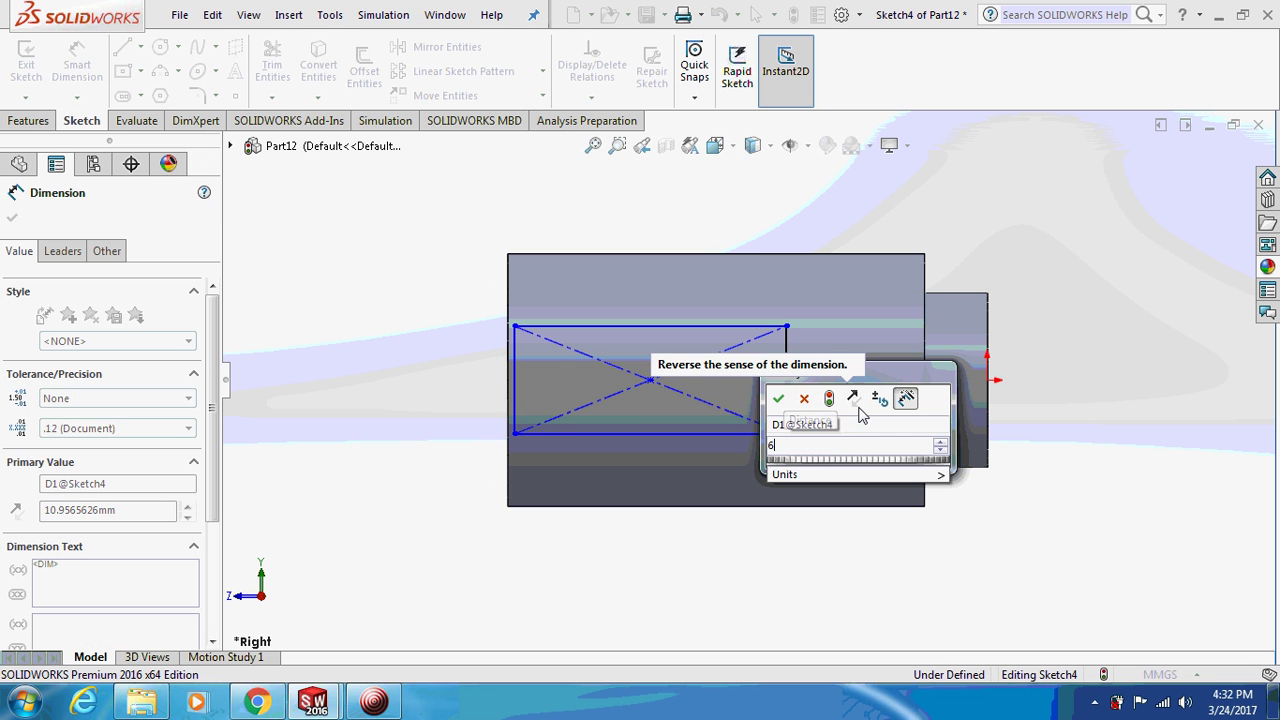
pyautogui.press('Return')
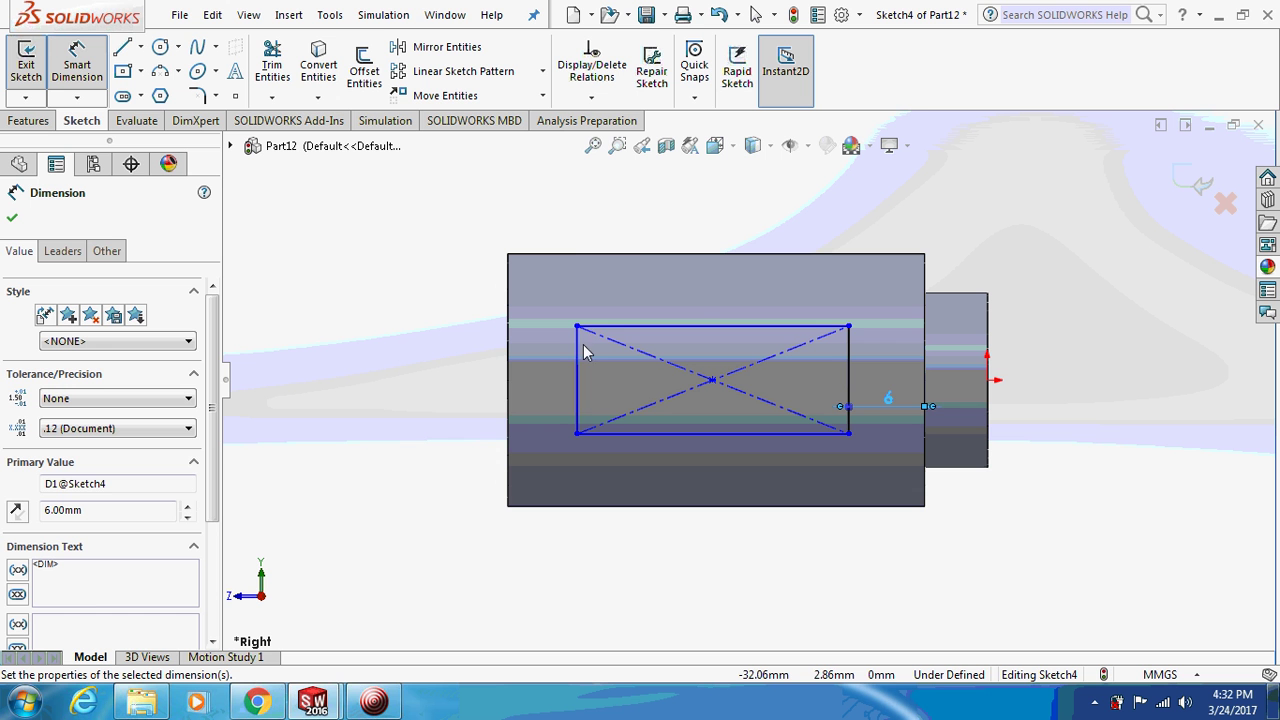
pyautogui.click(626, 327)
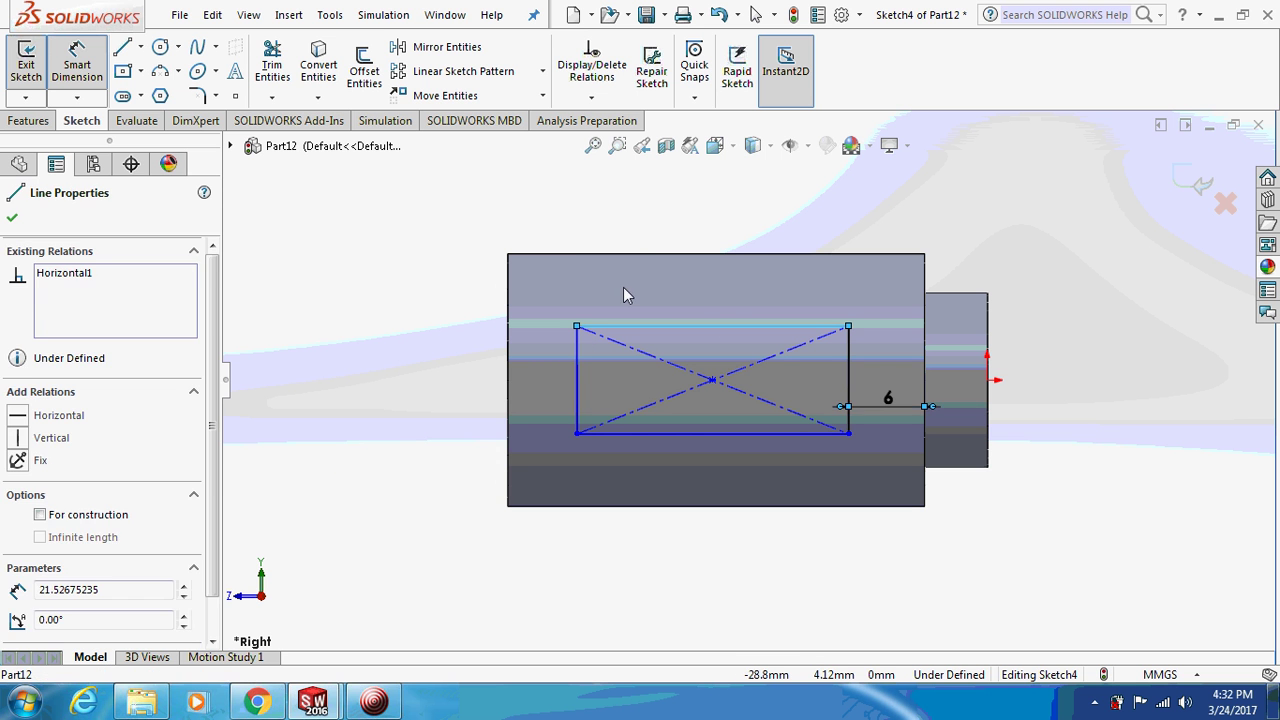
pyautogui.click(631, 238)
pyautogui.write('40')
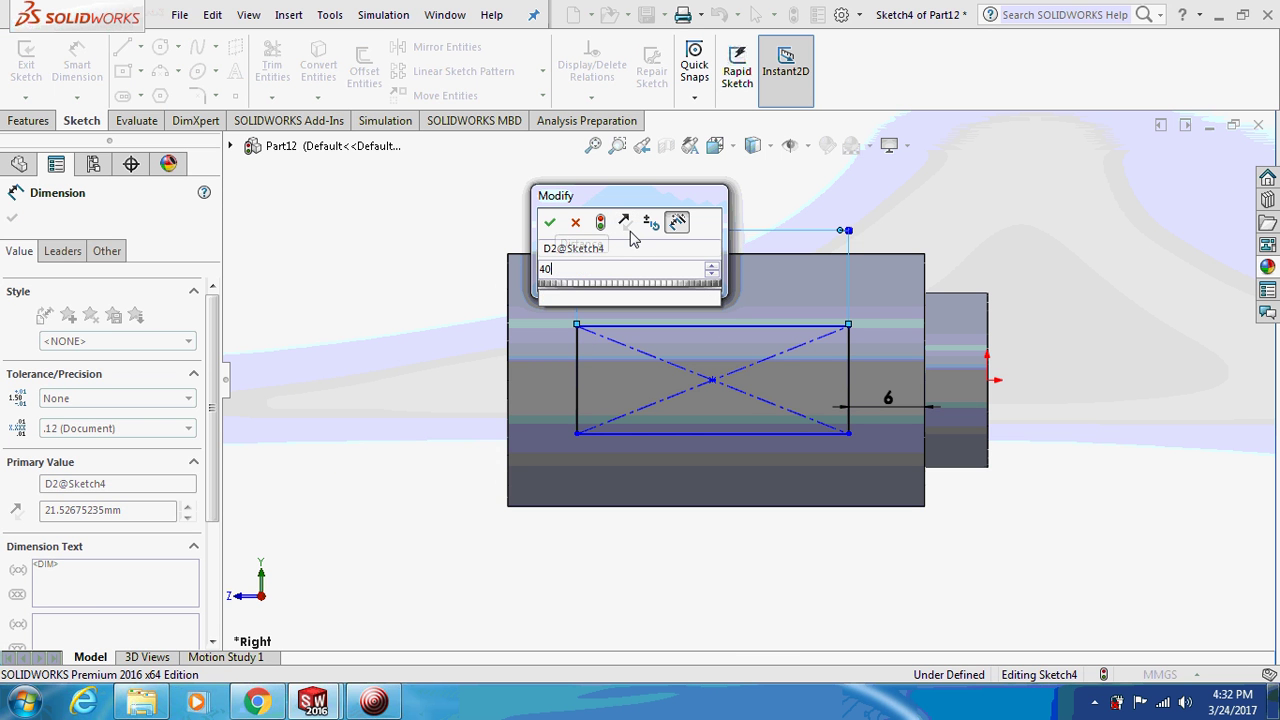
pyautogui.press('Return')
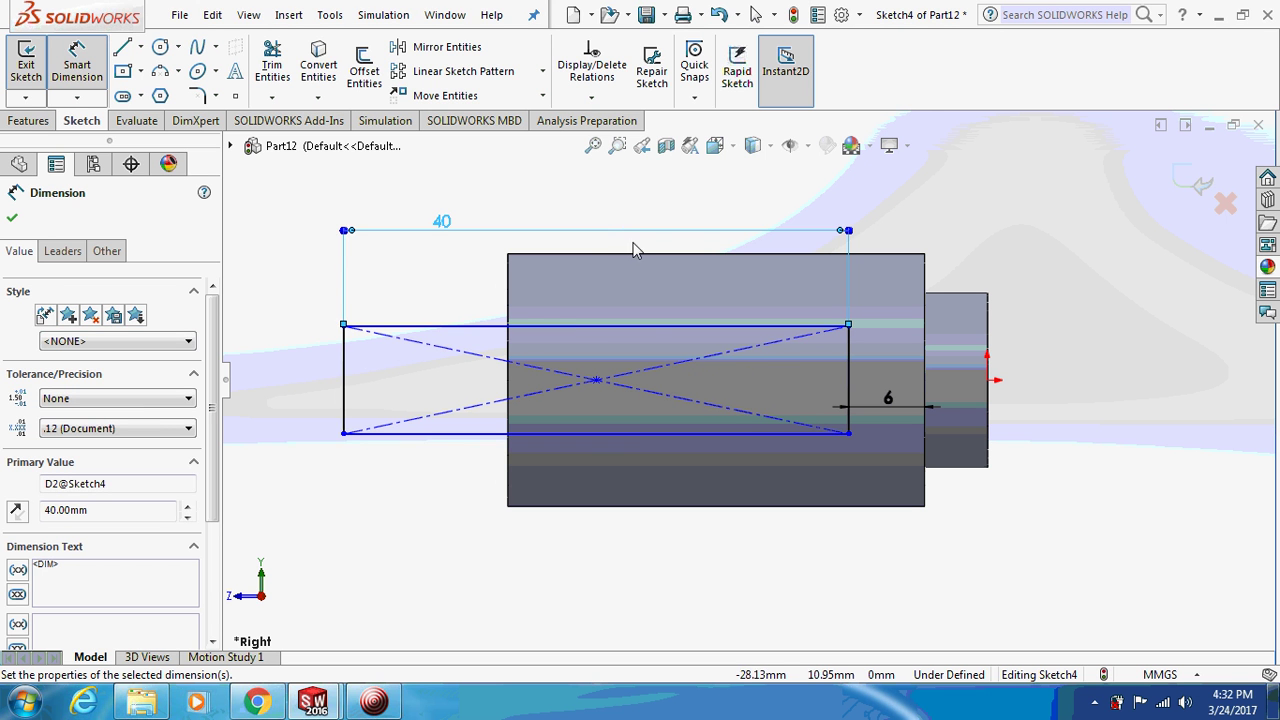
# Set the rectangle height to 15 mm and its corner 7.5 mm from the origin
pyautogui.click(343, 370)
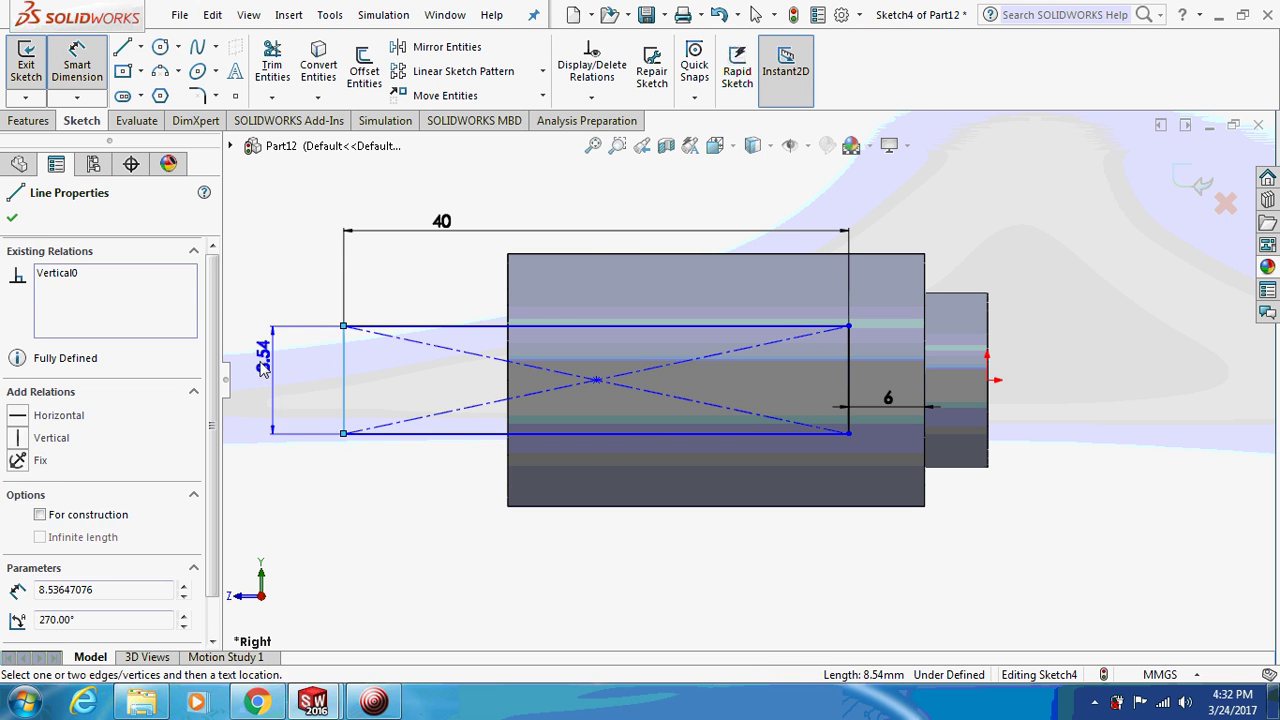
pyautogui.click(257, 366)
pyautogui.write('1')
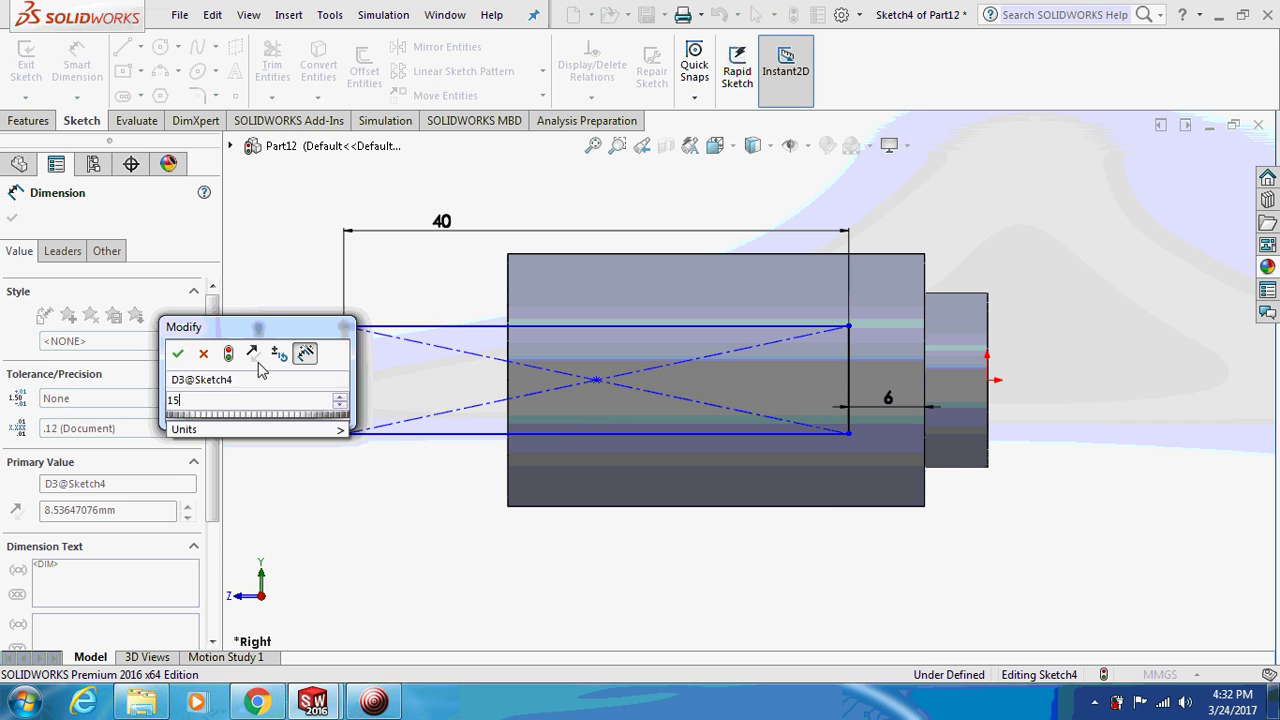
pyautogui.write('5')
pyautogui.press('Return')
pyautogui.click(1025, 379)
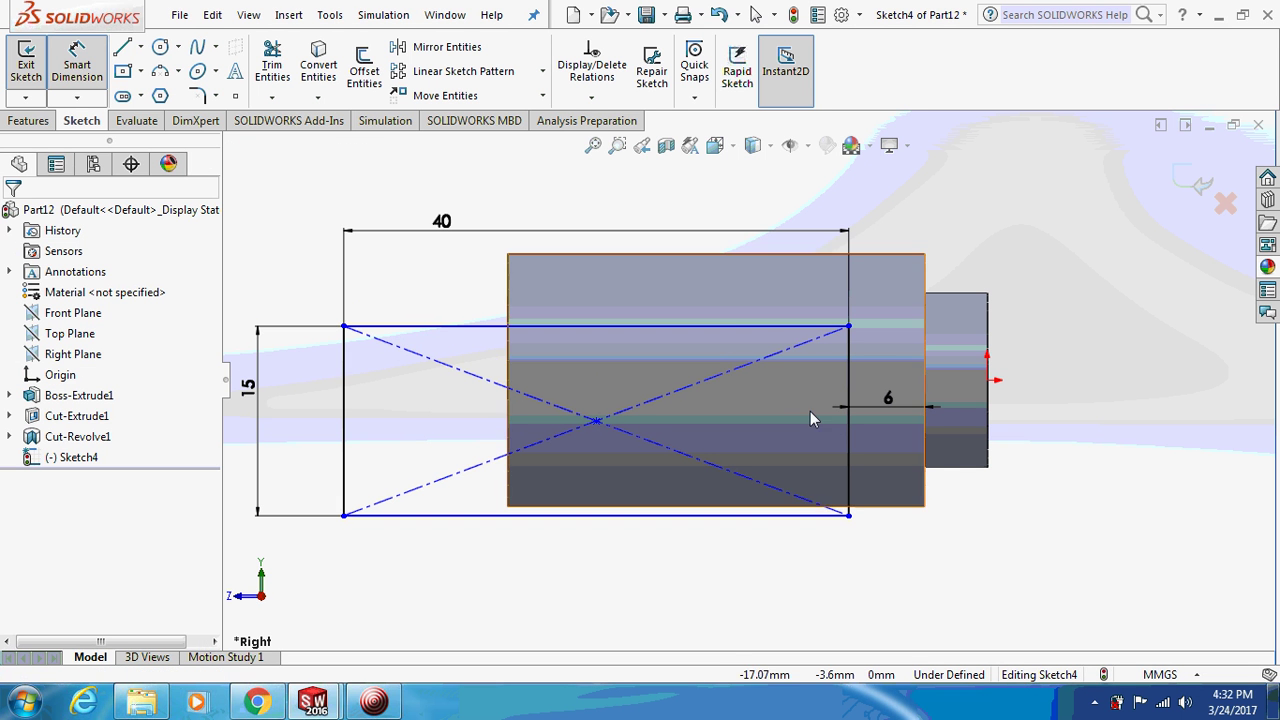
pyautogui.click(90, 62)
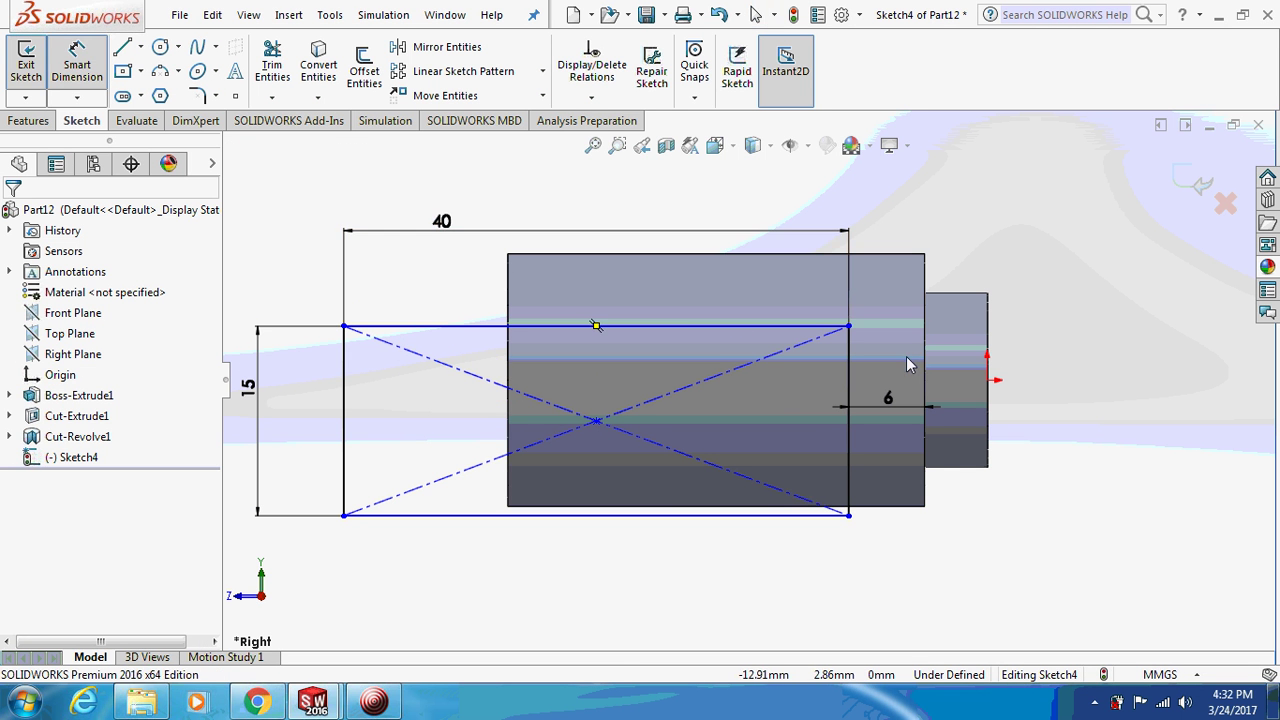
pyautogui.click(987, 382)
pyautogui.click(848, 327)
pyautogui.click(1143, 358)
pyautogui.write('7.5')
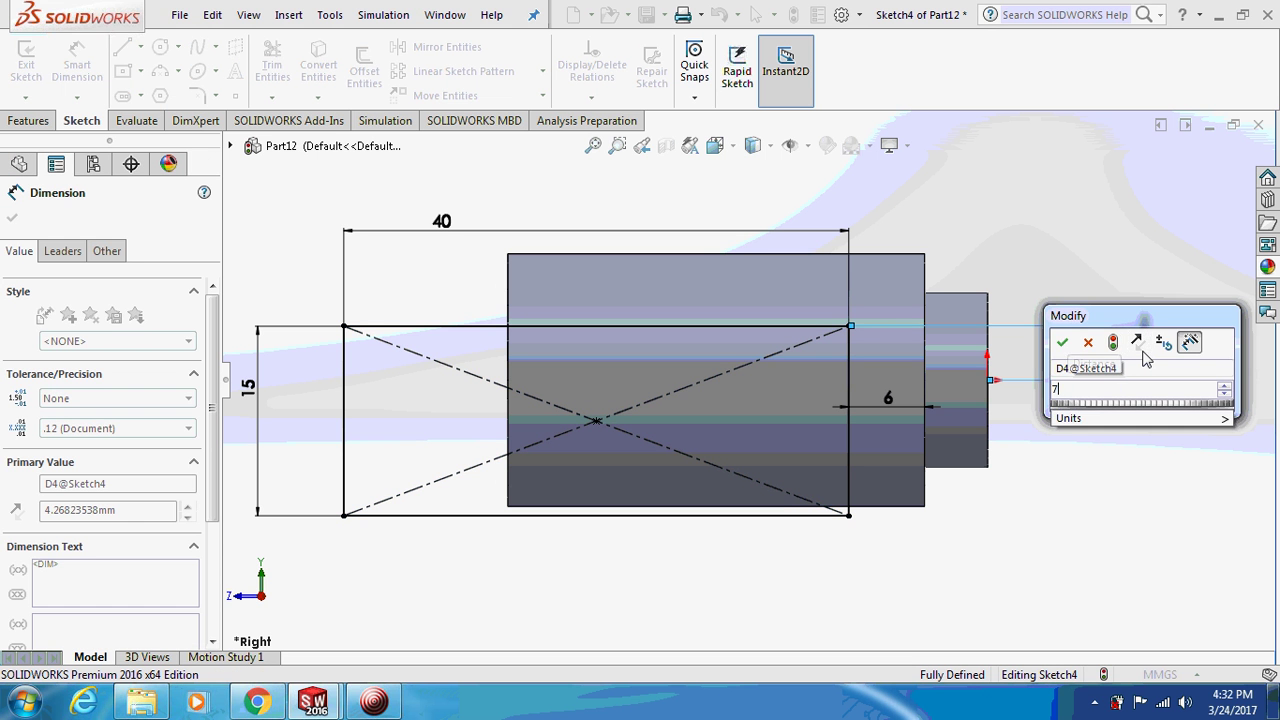
pyautogui.press('Return')
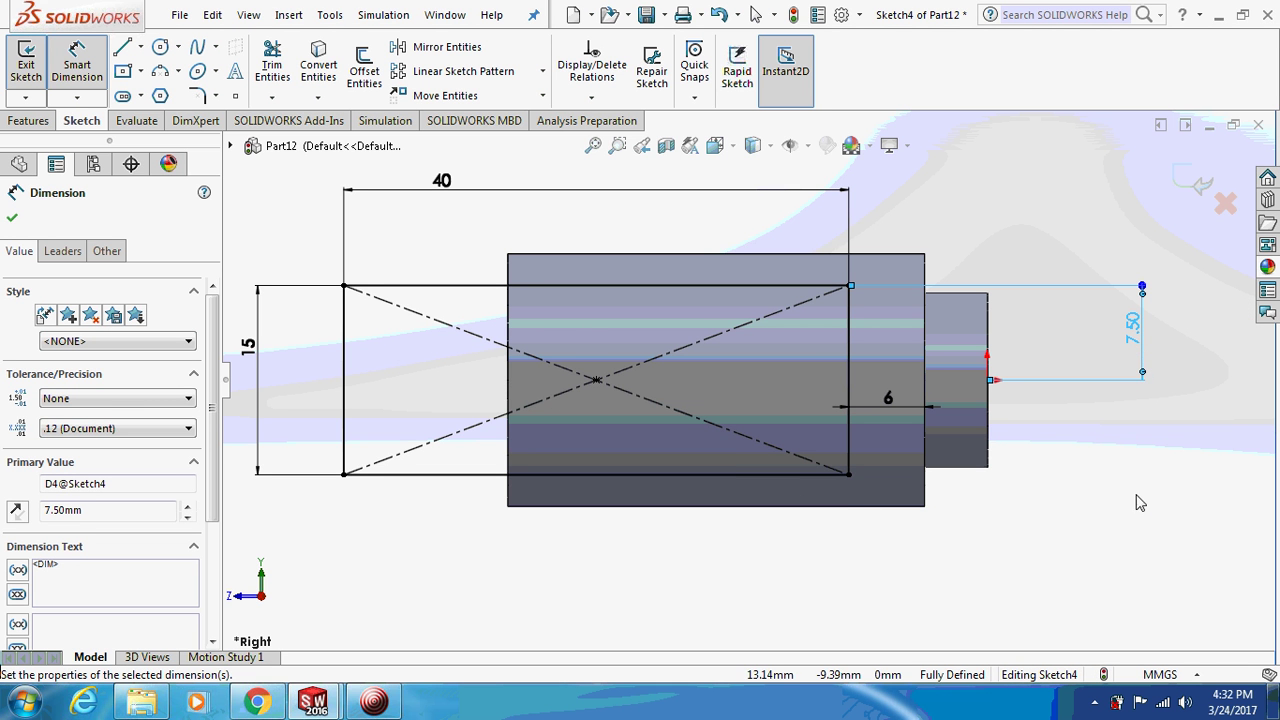
pyautogui.click(28, 120)
# Cut the rectangle out of the hub with a 38 mm Mid Plane extruded cut, then select the new flat face
pyautogui.click(284, 72)
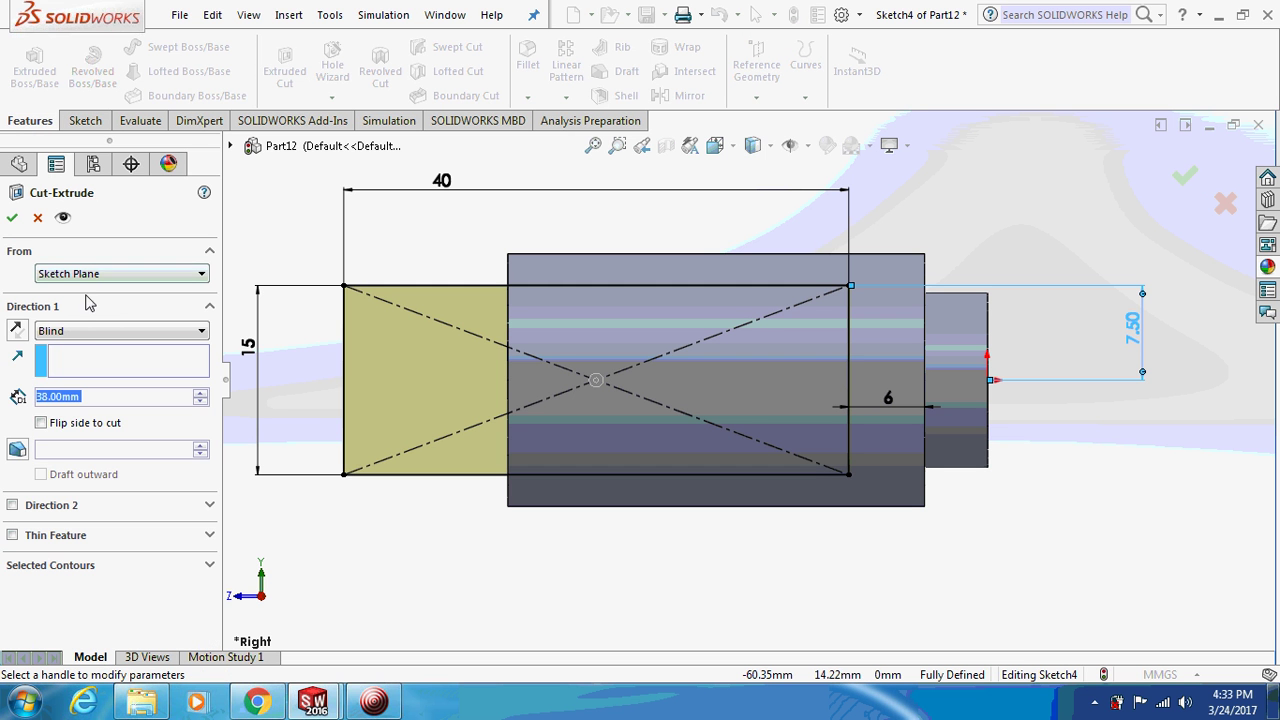
pyautogui.click(90, 333)
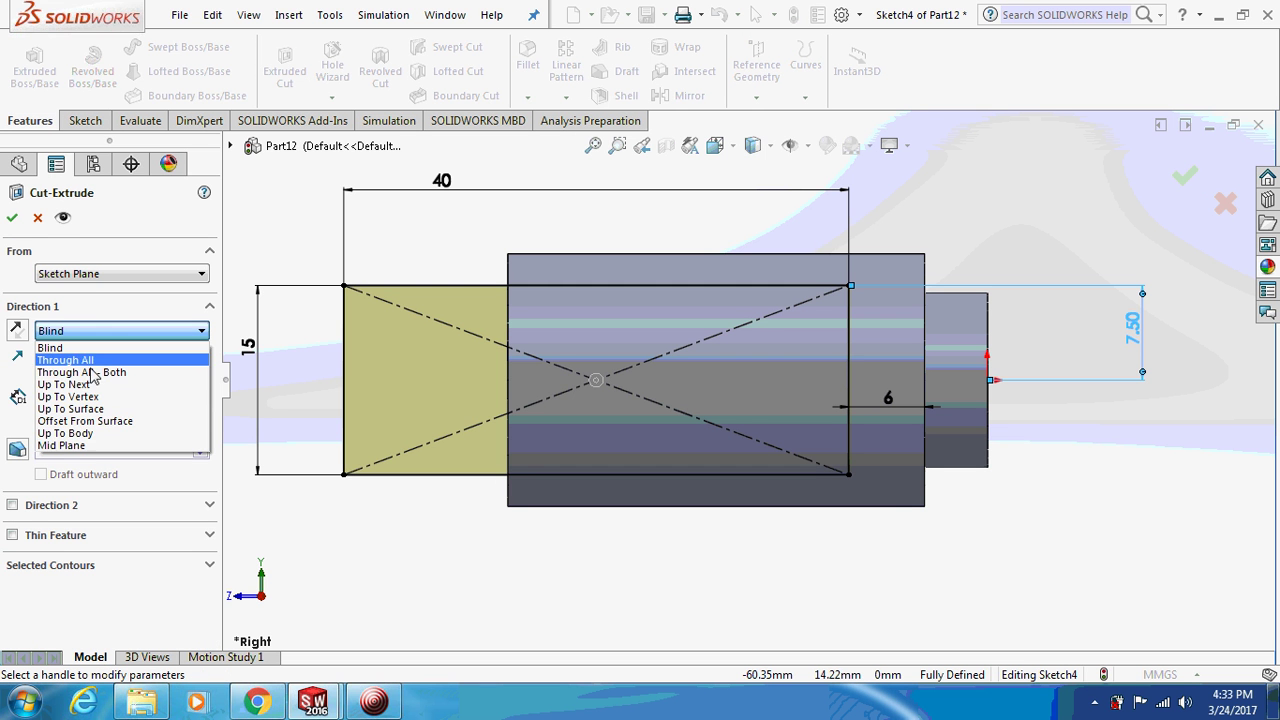
pyautogui.click(100, 444)
pyautogui.moveTo(260, 352); pyautogui.dragTo(699, 295, button='middle')
pyautogui.click(12, 220)
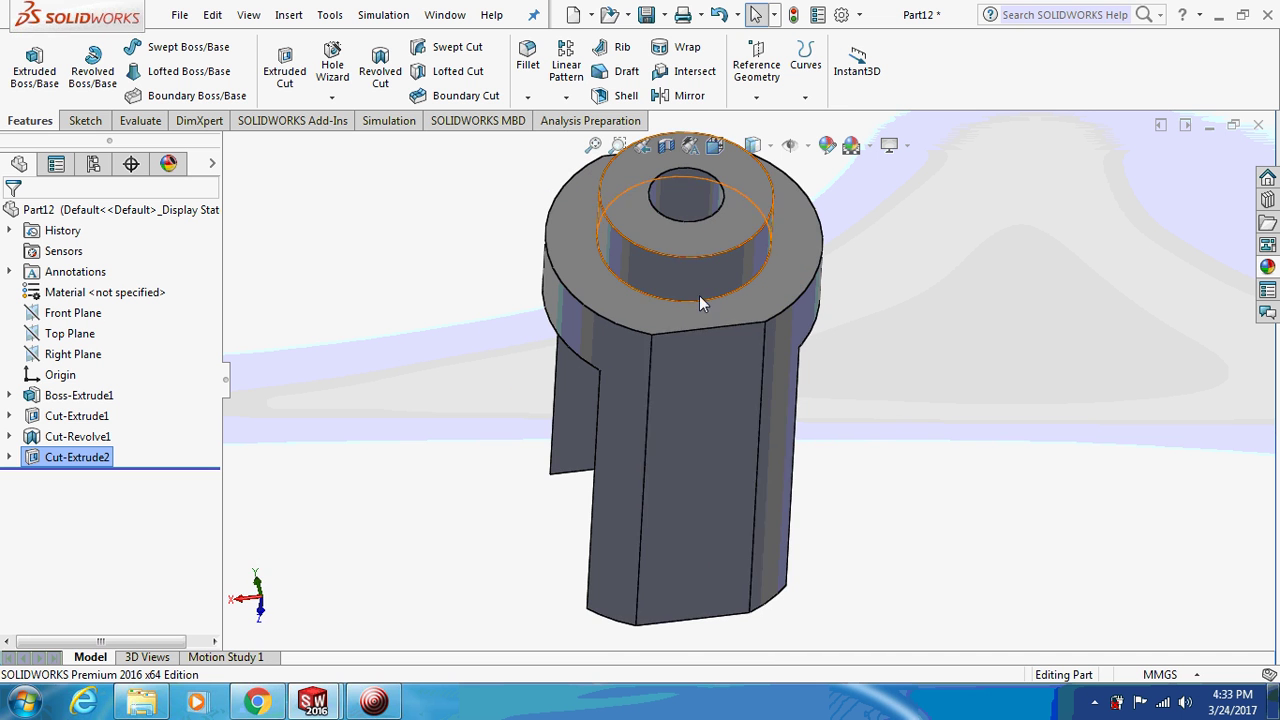
pyautogui.click(708, 446)
# Start a sketch on the flat fork face, view it head-on, and draw a circle
pyautogui.click(784, 393)
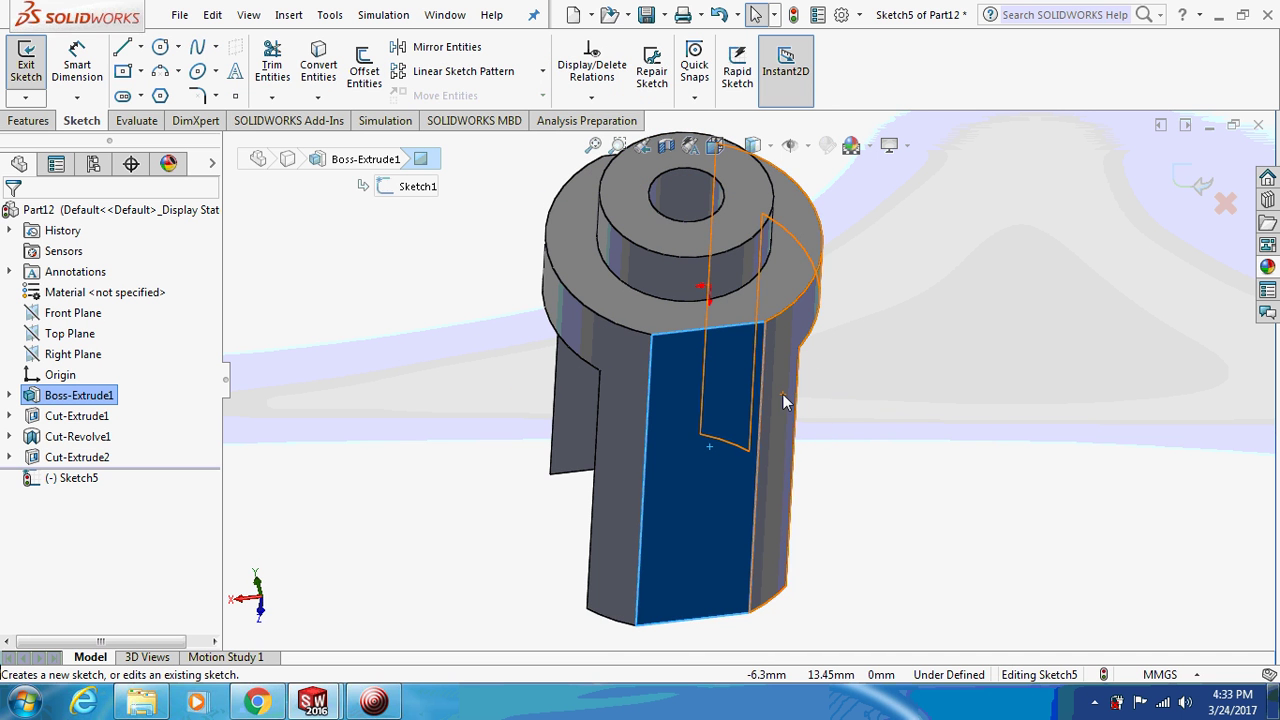
pyautogui.hotkey('ctrl', '4')
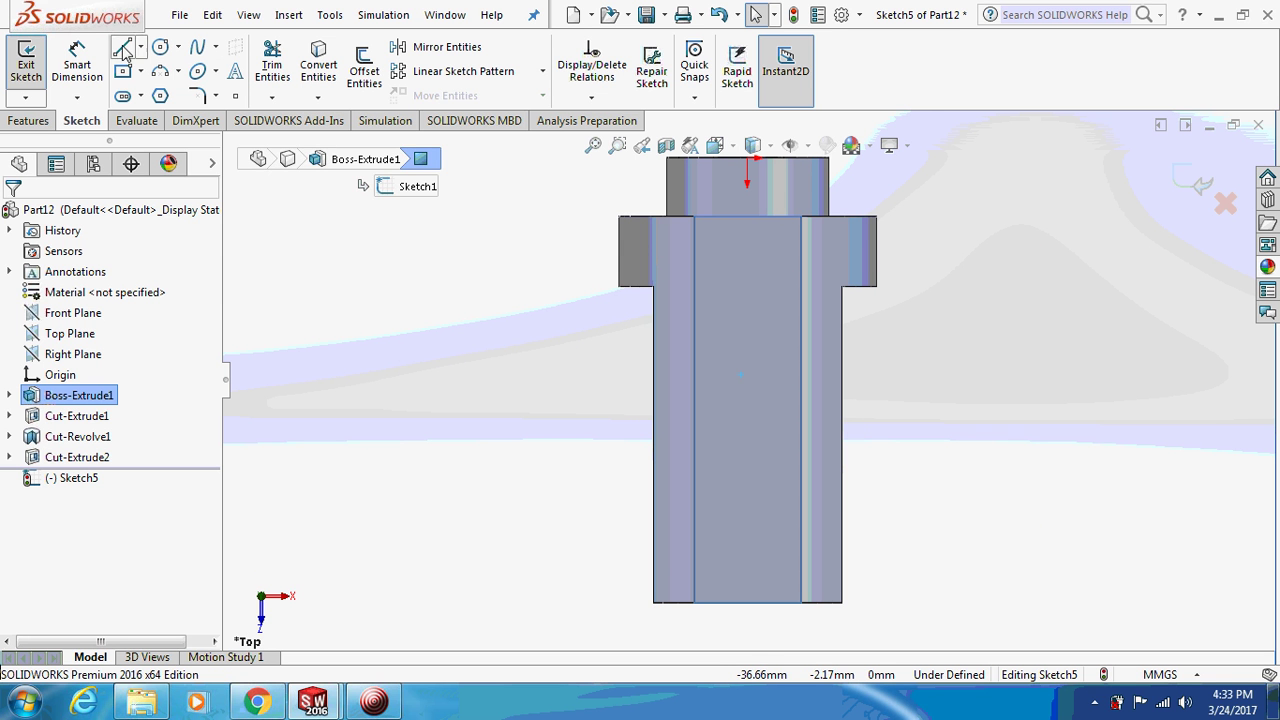
pyautogui.click(160, 47)
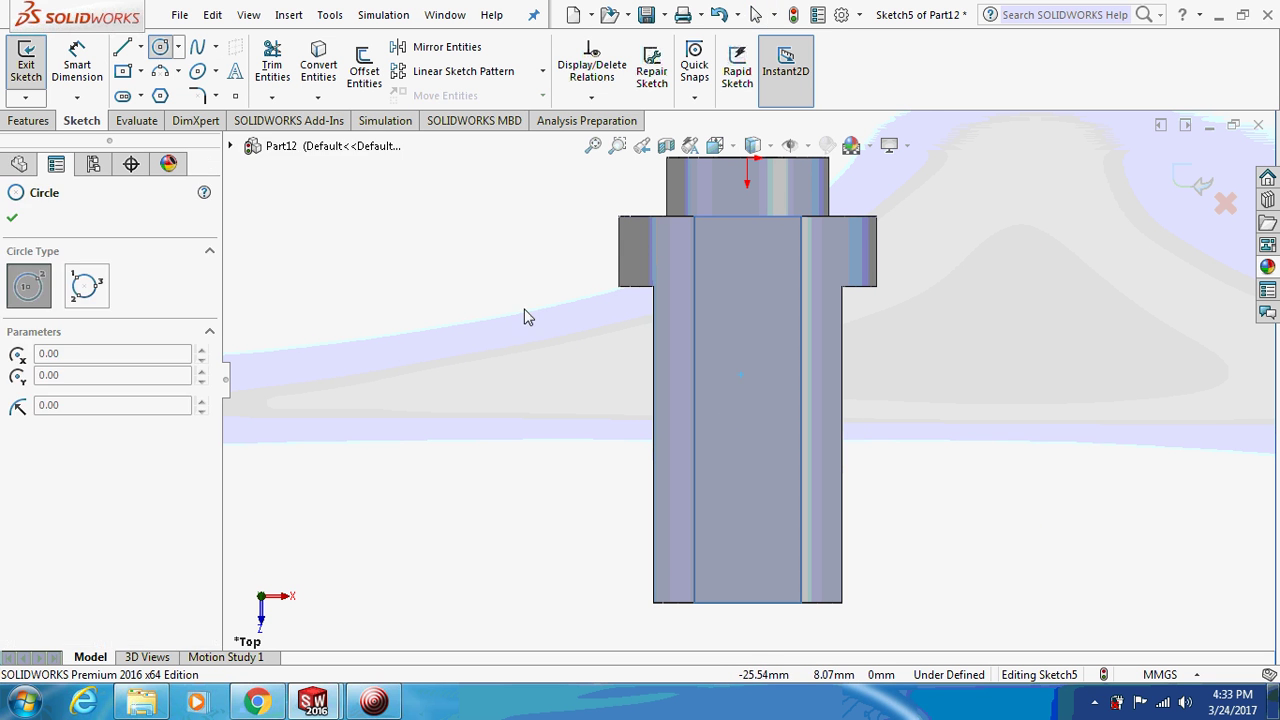
pyautogui.click(748, 446)
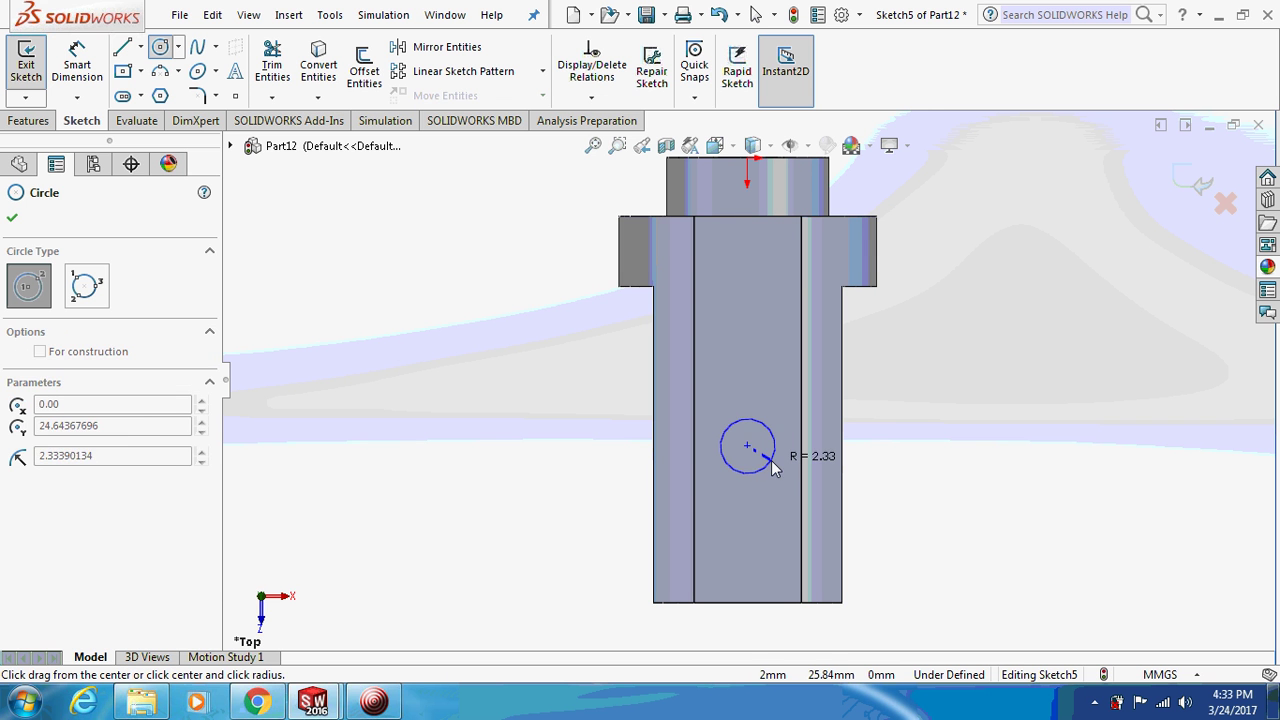
pyautogui.click(773, 468)
# Dimension the circle to 6 mm diameter with its centre 25 mm below the origin
pyautogui.click(77, 65)
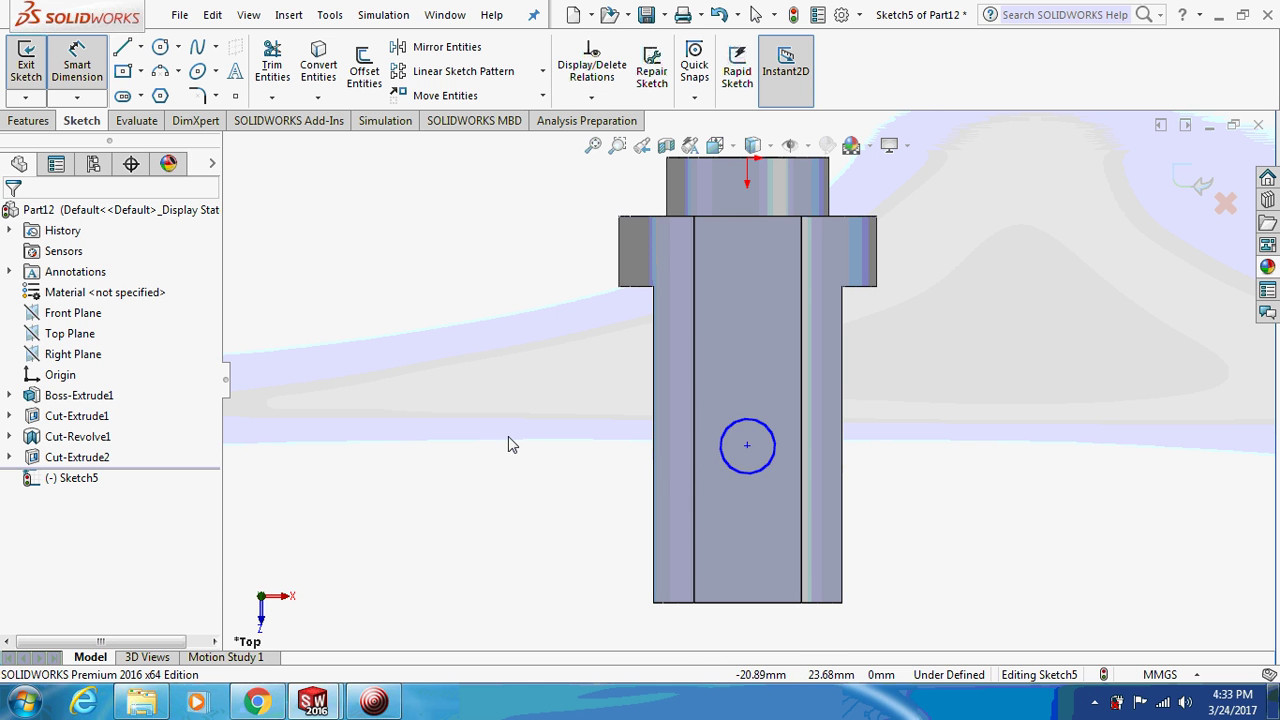
pyautogui.click(729, 466)
pyautogui.click(523, 466)
pyautogui.write('6')
pyautogui.press('Return')
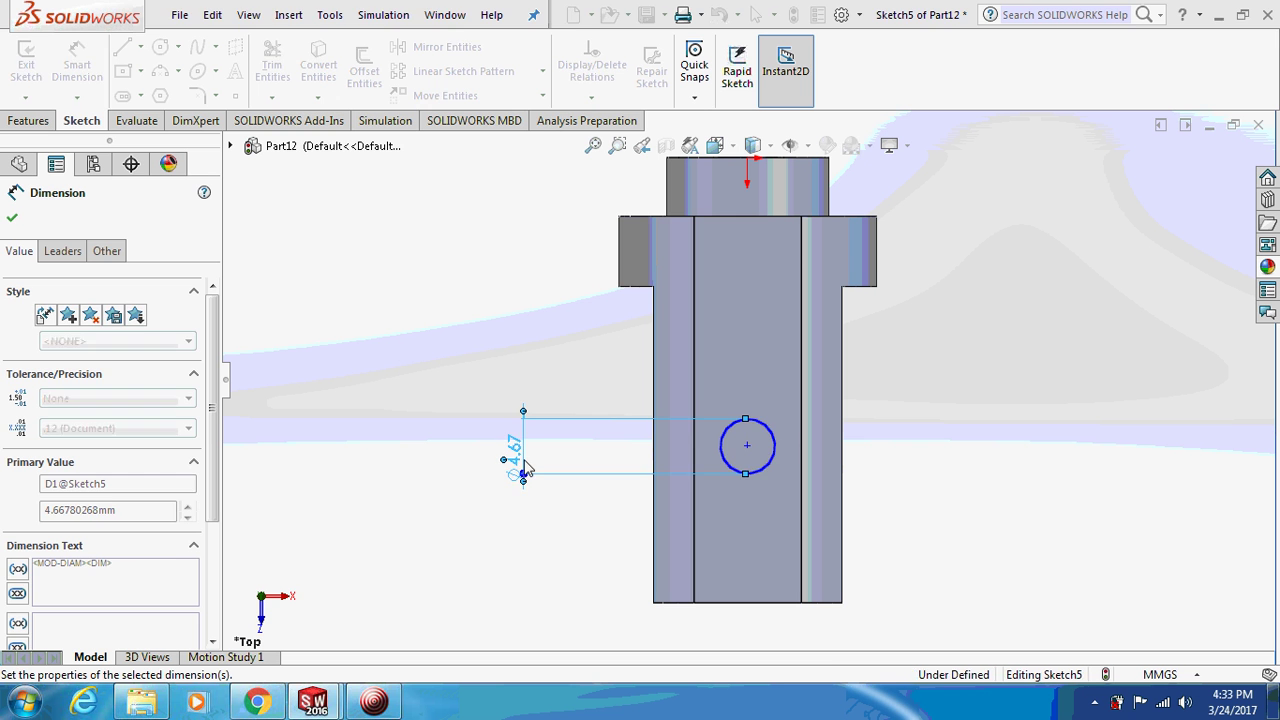
pyautogui.click(748, 159)
pyautogui.click(748, 446)
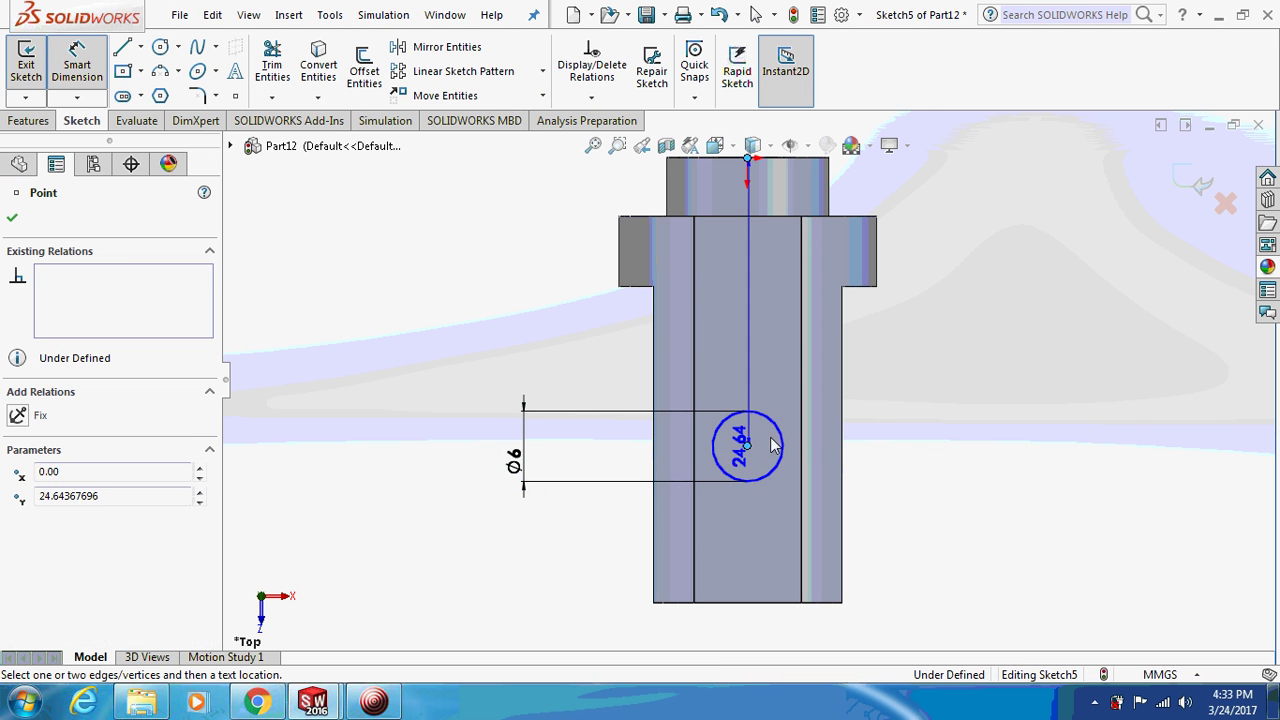
pyautogui.click(1031, 423)
pyautogui.write('25')
pyautogui.press('Return')
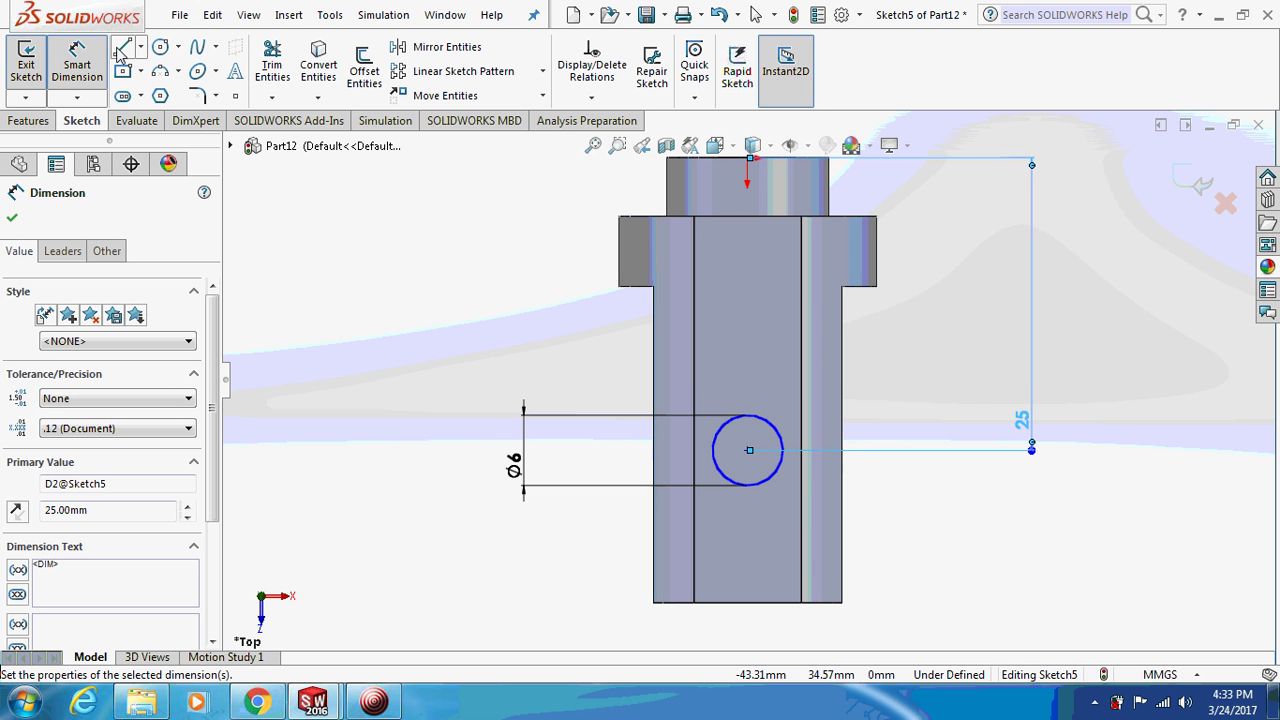
# Draw a center rectangle below the circle
pyautogui.click(141, 72)
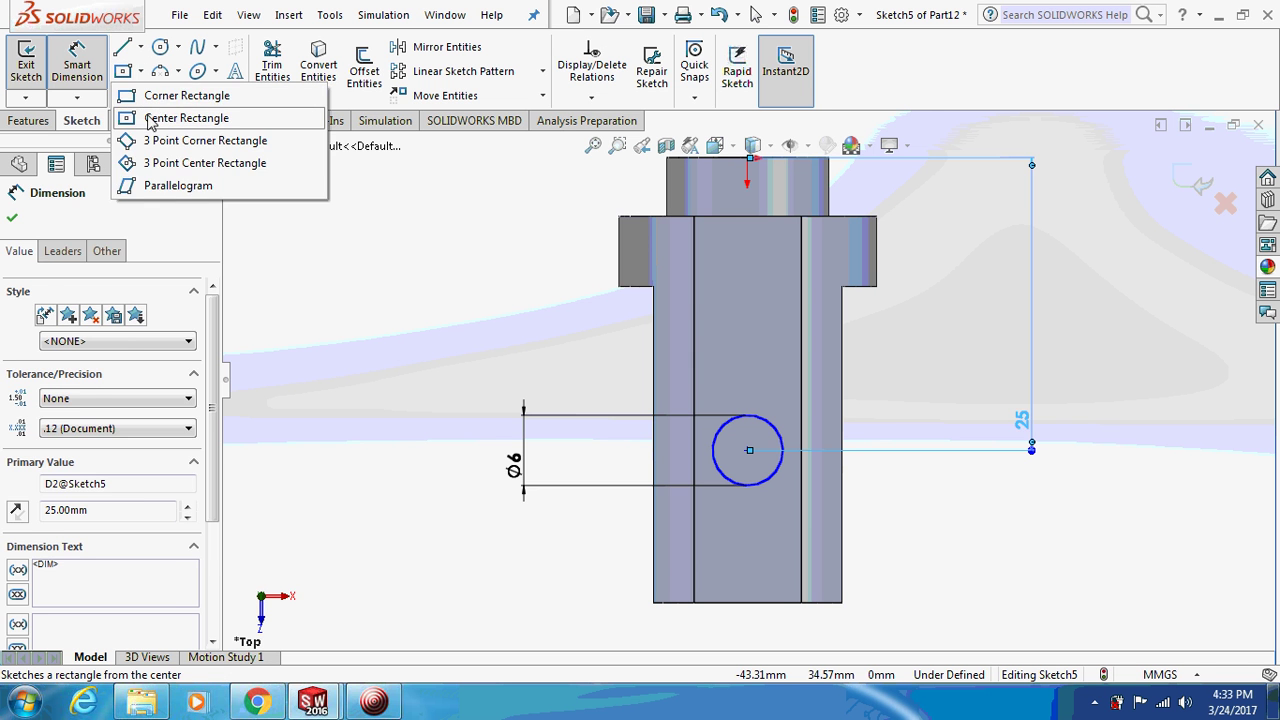
pyautogui.click(135, 117)
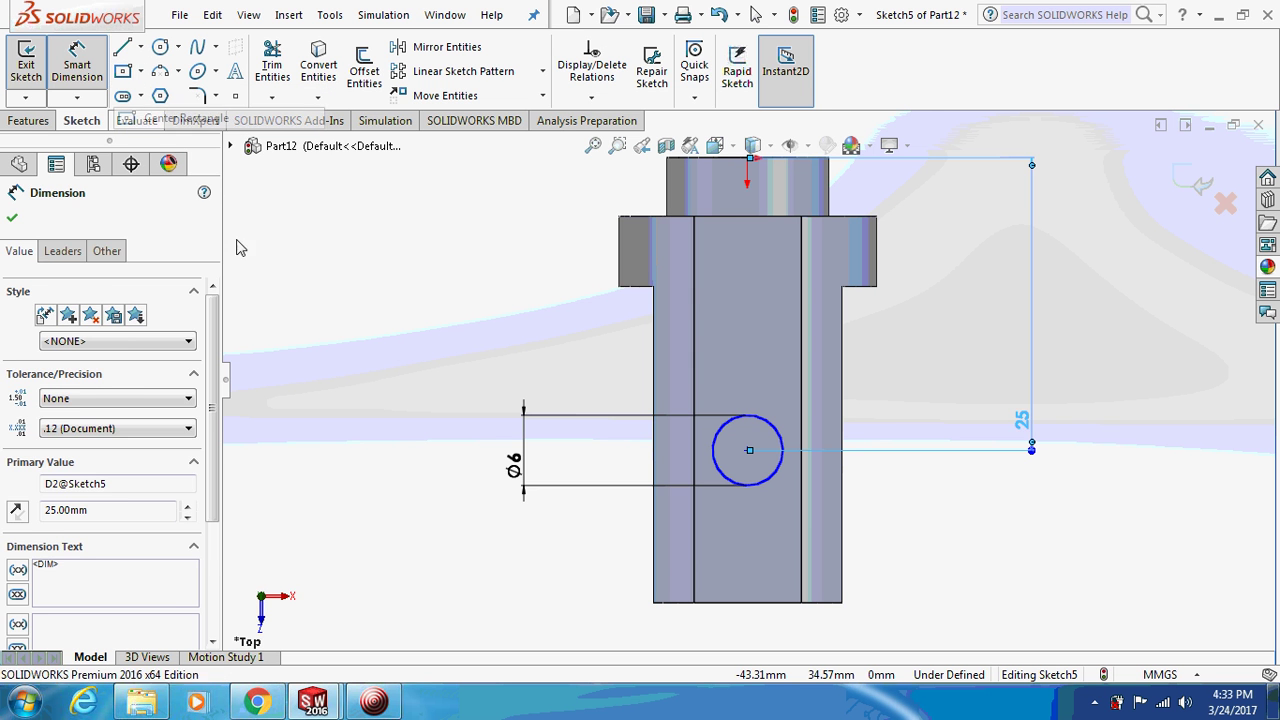
pyautogui.click(754, 622)
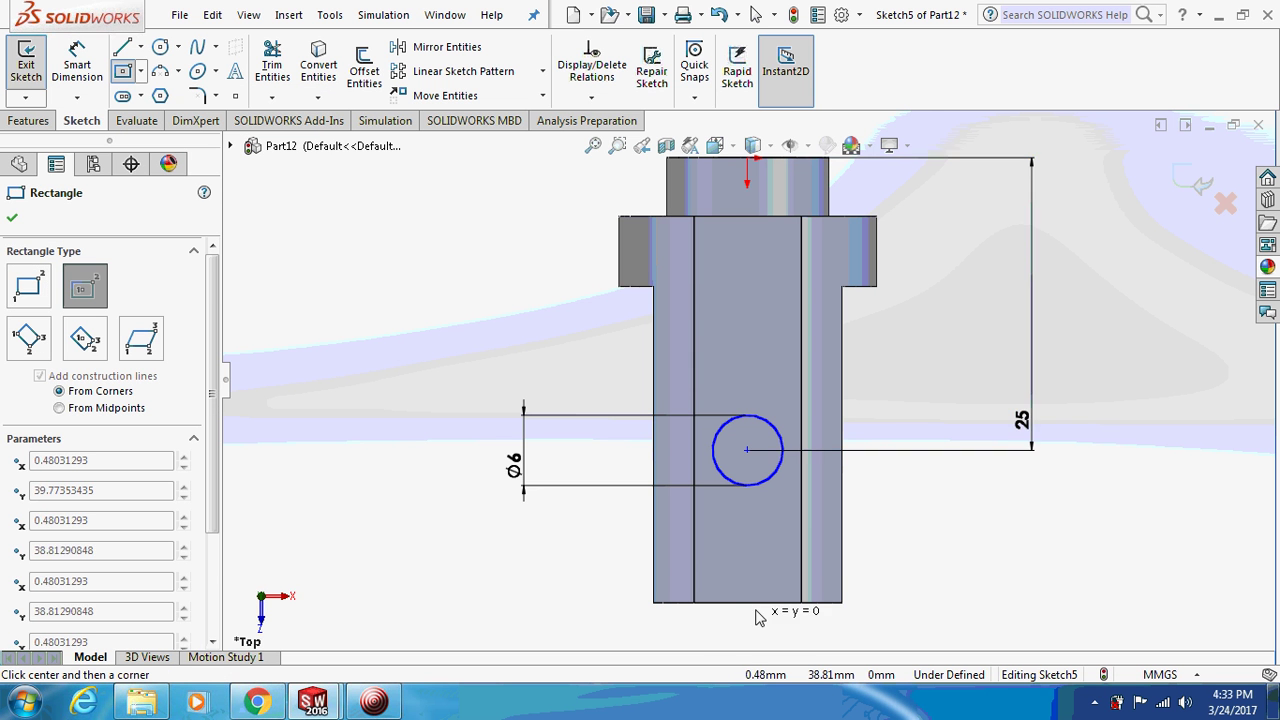
pyautogui.click(897, 543)
pyautogui.press('Escape')
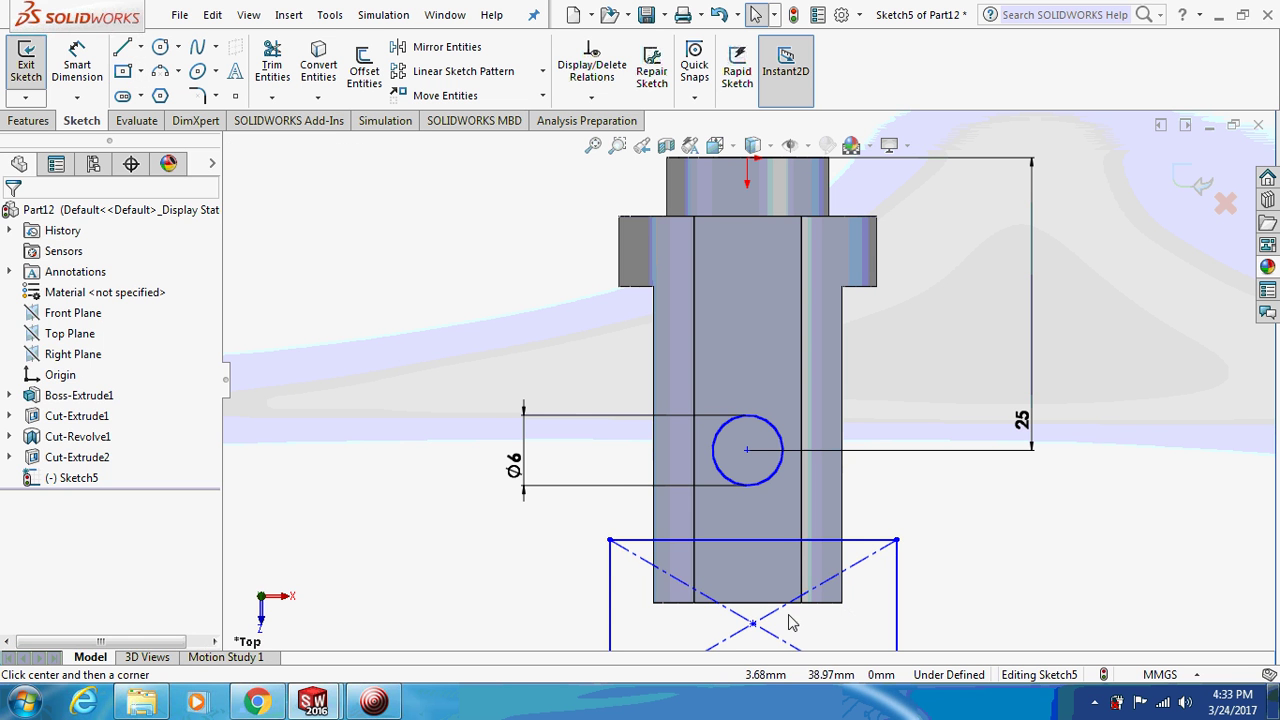
# Dimension the circle's centre 8 mm from the rectangle's top edge
pyautogui.click(78, 52)
pyautogui.click(747, 453)
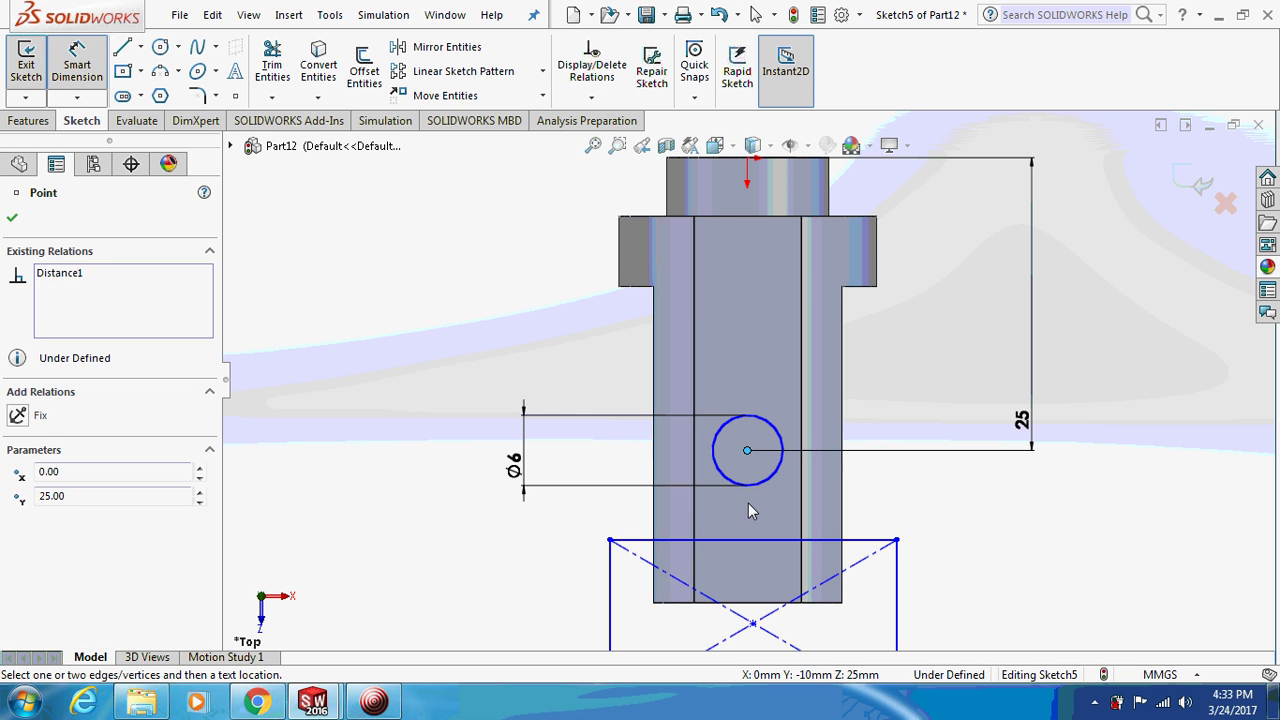
pyautogui.click(753, 541)
pyautogui.click(408, 530)
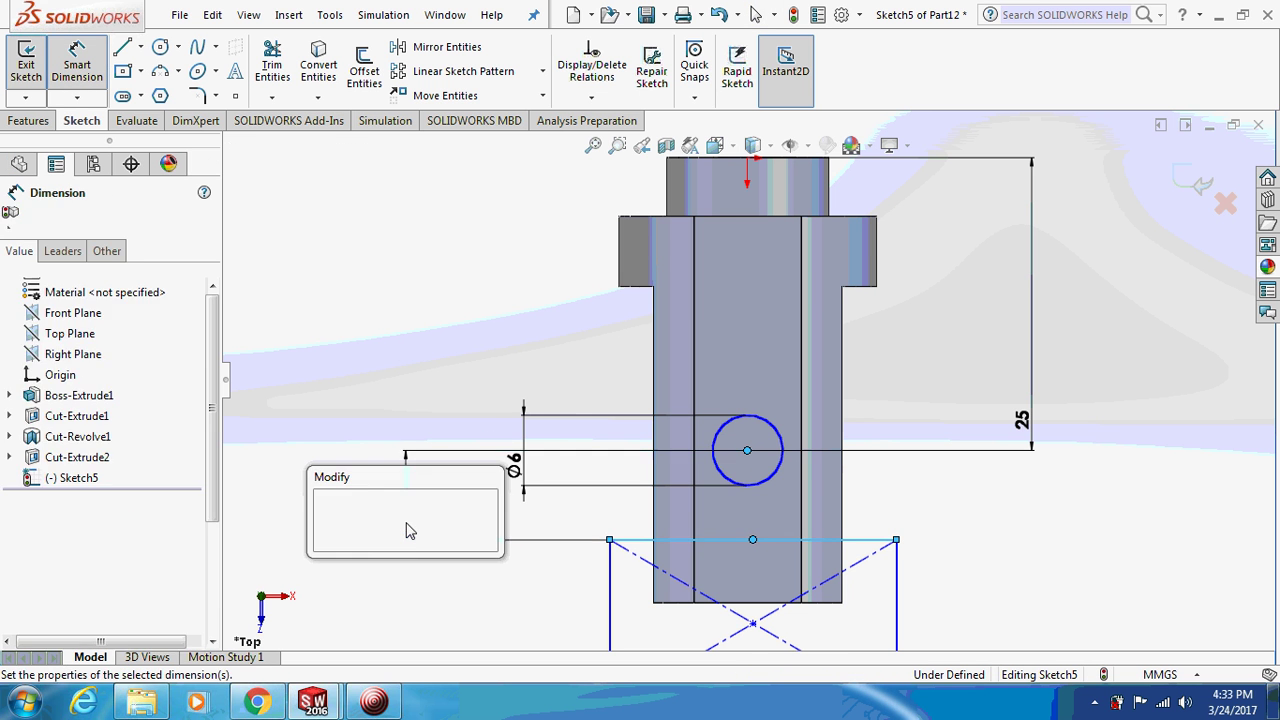
pyautogui.write('8')
pyautogui.press('Return')
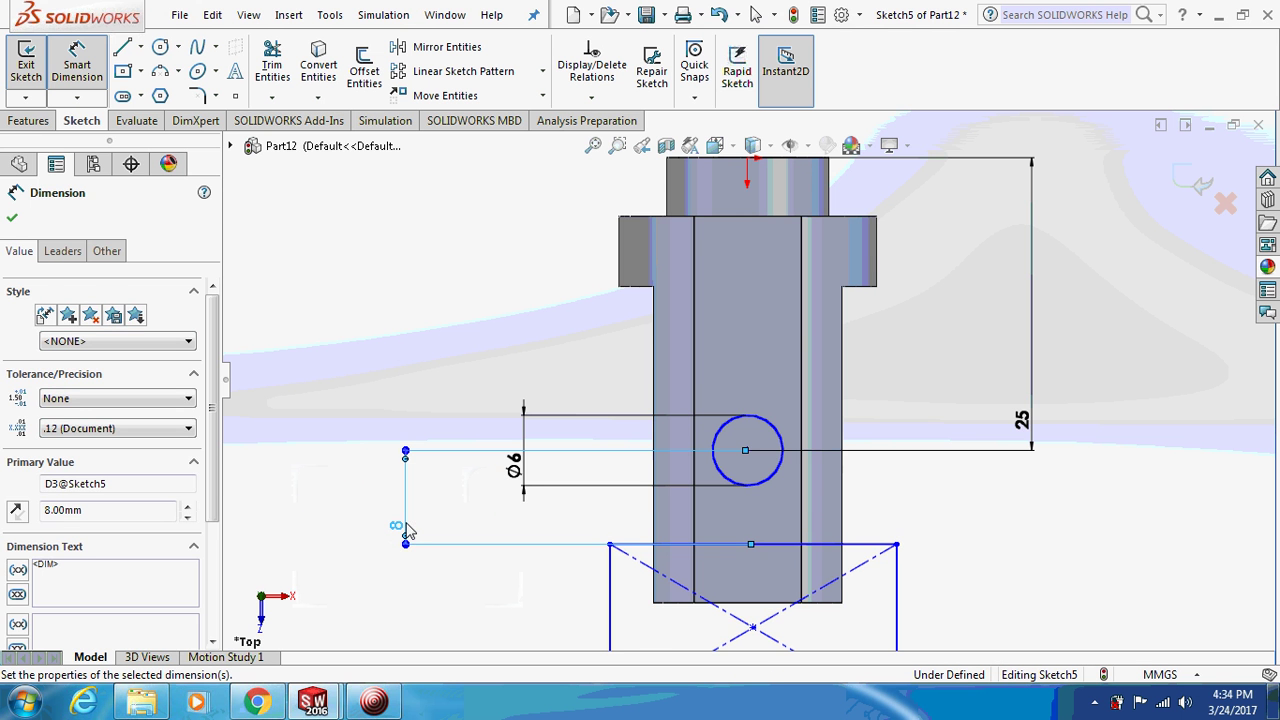
pyautogui.click(352, 283)
pyautogui.press('f')
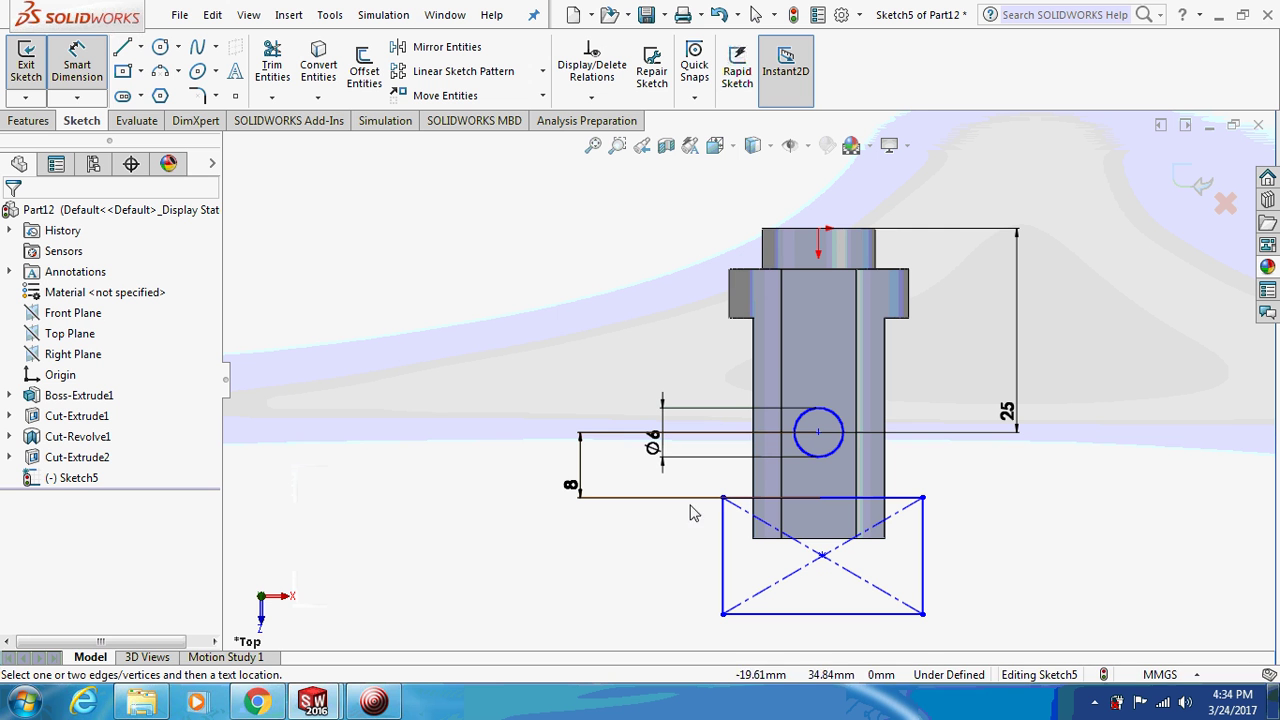
pyautogui.moveTo(486, 363)
pyautogui.mouseDown(button='middle')
pyautogui.moveTo(457, 340)
pyautogui.moveTo(507, 359)
pyautogui.mouseUp(button='middle')
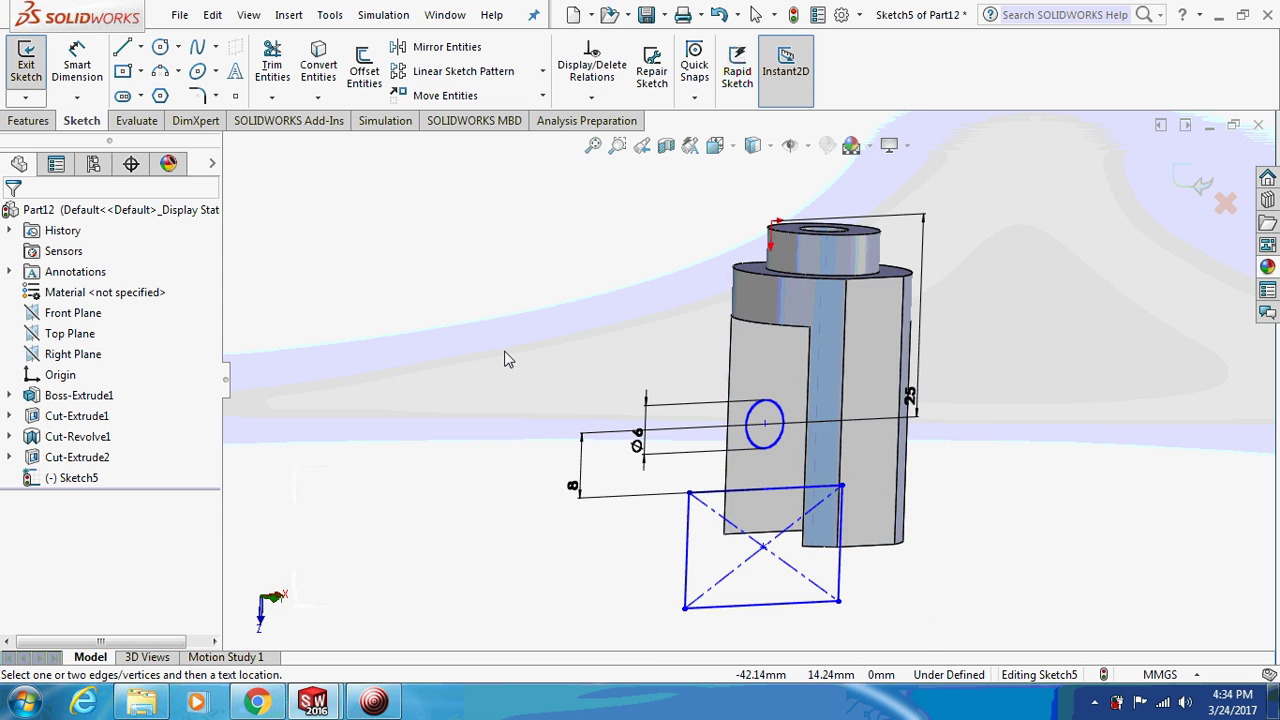
# Extrude-cut the sketch 38 mm blind, boring Ø6 cross holes and trimming the prong ends
pyautogui.click(32, 121)
pyautogui.click(285, 72)
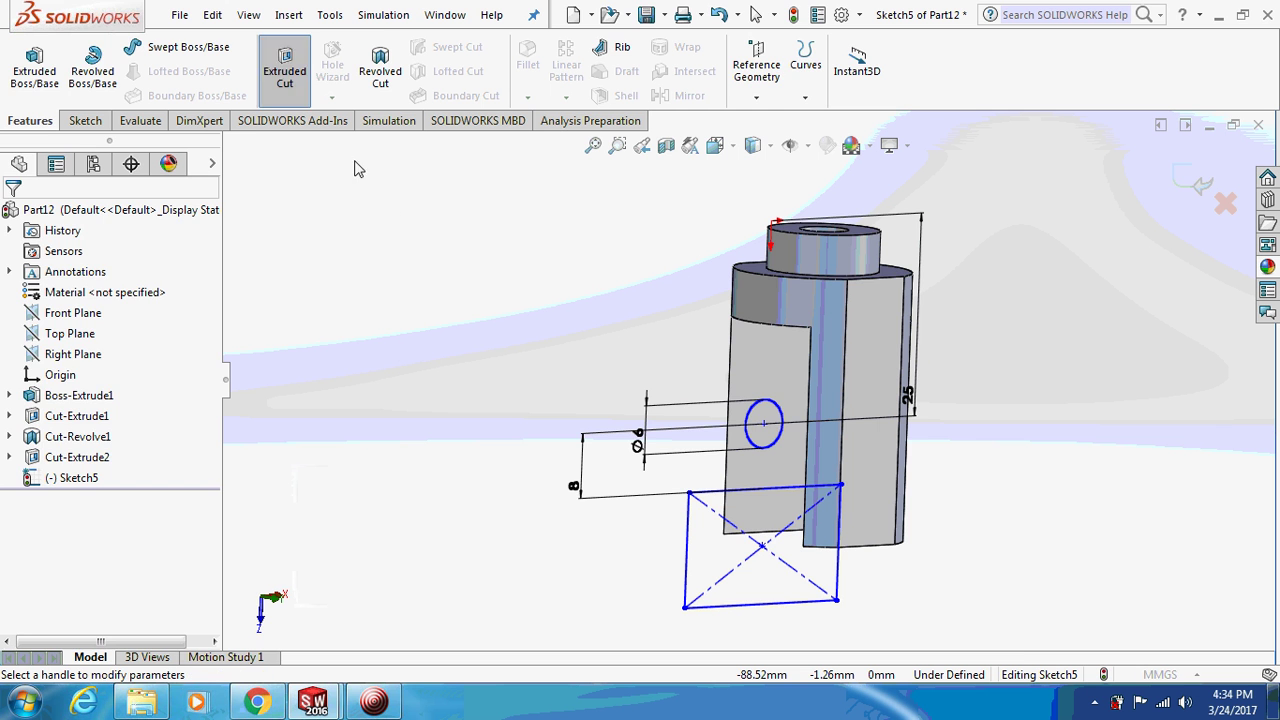
pyautogui.moveTo(390, 221); pyautogui.dragTo(430, 240, button='middle')
pyautogui.click(12, 219)
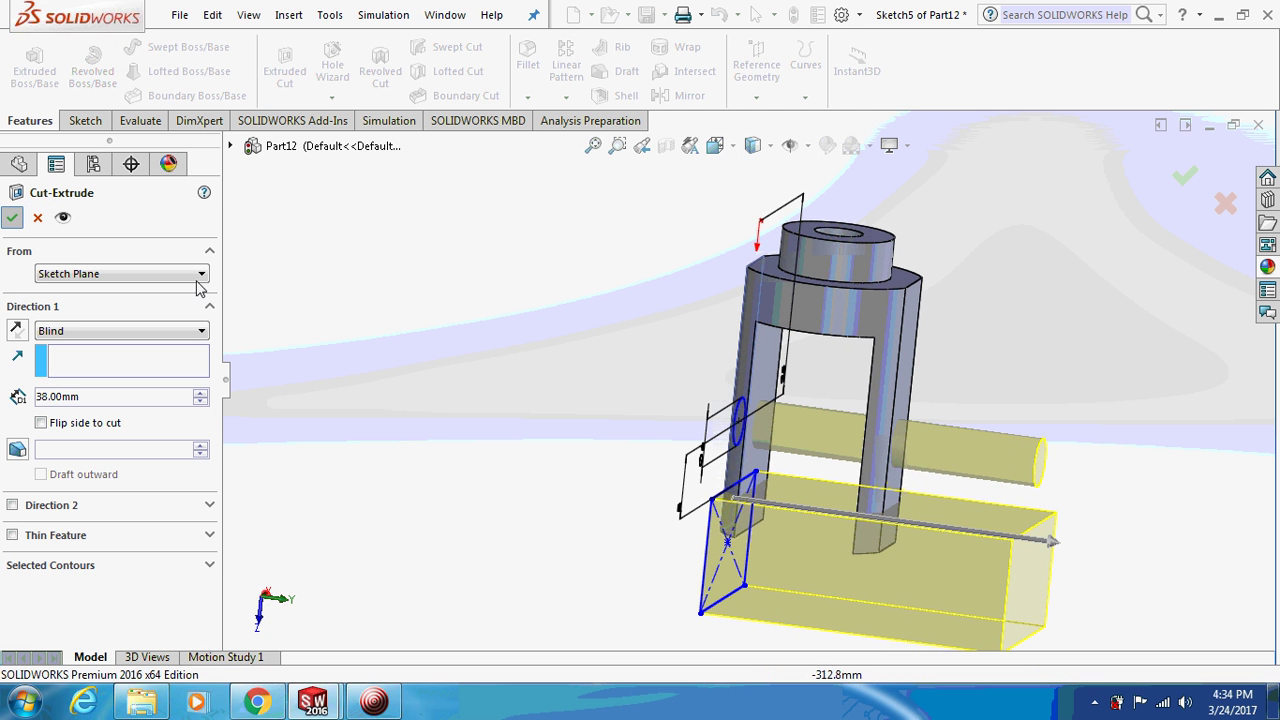
pyautogui.moveTo(429, 326); pyautogui.dragTo(490, 157, button='middle')
# Round the two inner edges where the fork arms meet the hub with 2 mm fillets
pyautogui.click(527, 96)
pyautogui.click(545, 118)
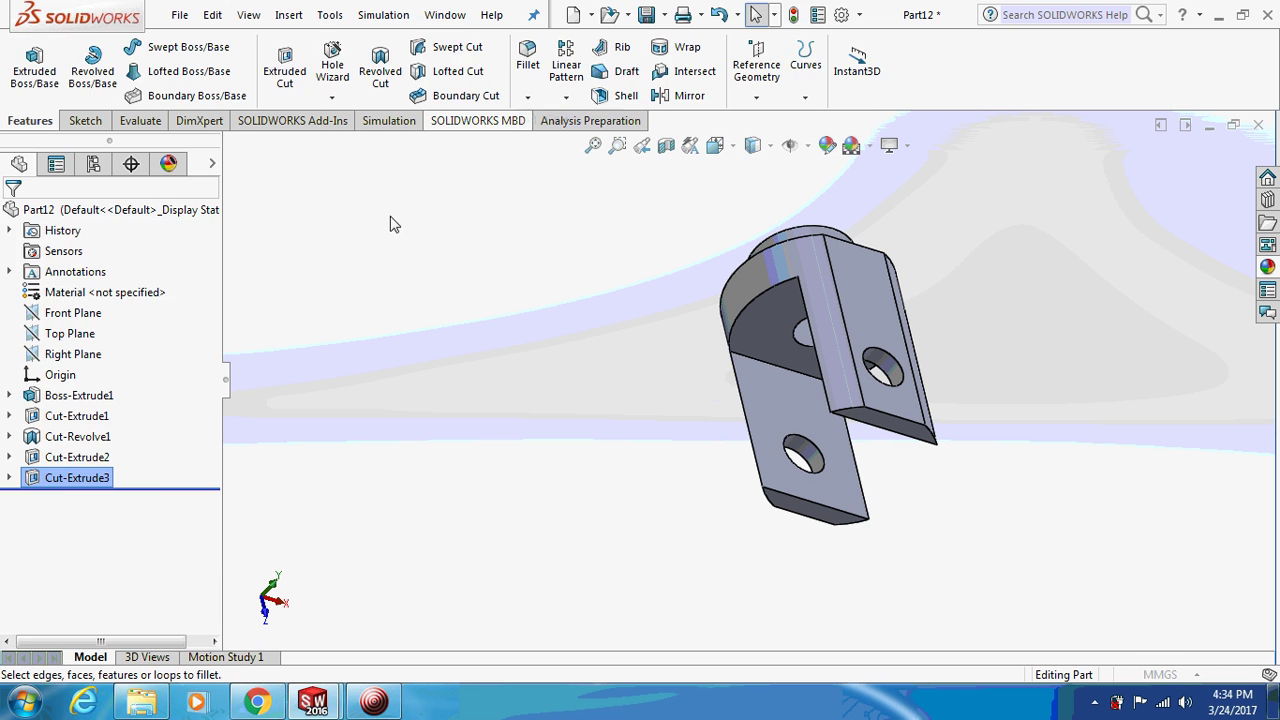
pyautogui.write('2')
pyautogui.press('Return')
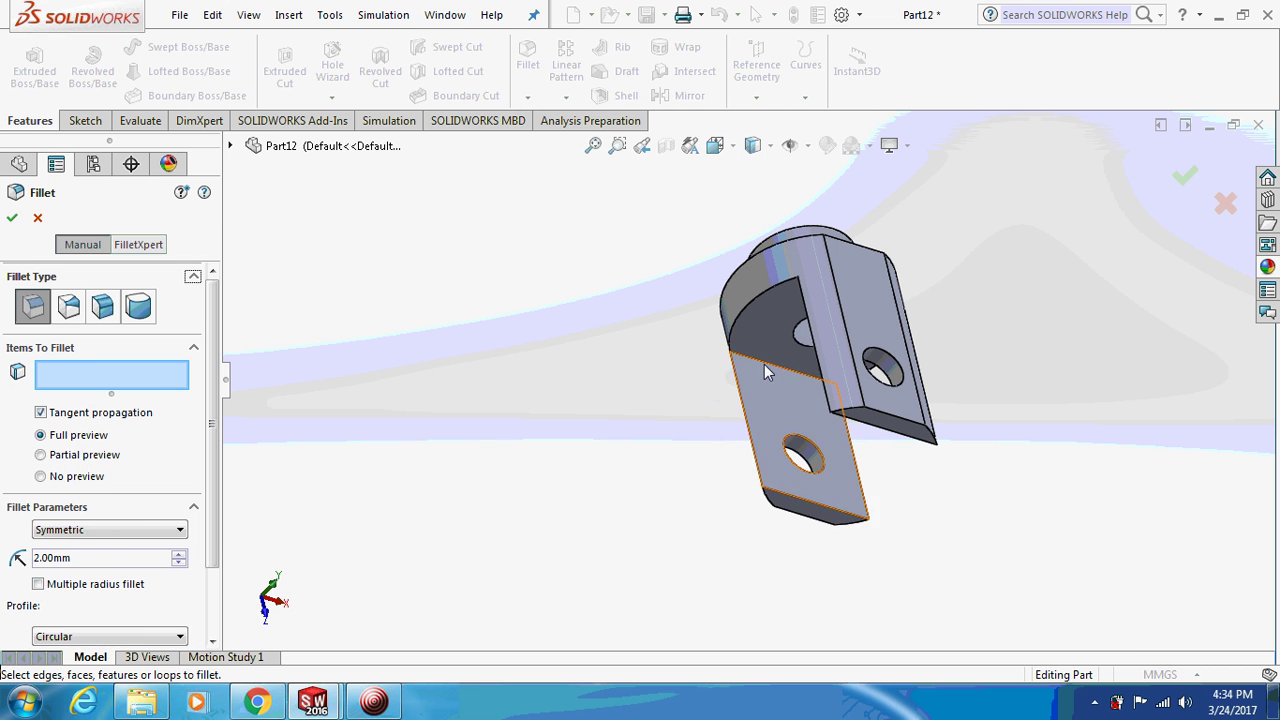
pyautogui.click(733, 372)
pyautogui.moveTo(678, 370); pyautogui.dragTo(183, 295, button='middle')
pyautogui.click(822, 285)
pyautogui.click(14, 218)
pyautogui.moveTo(334, 311); pyautogui.dragTo(986, 364, button='middle')
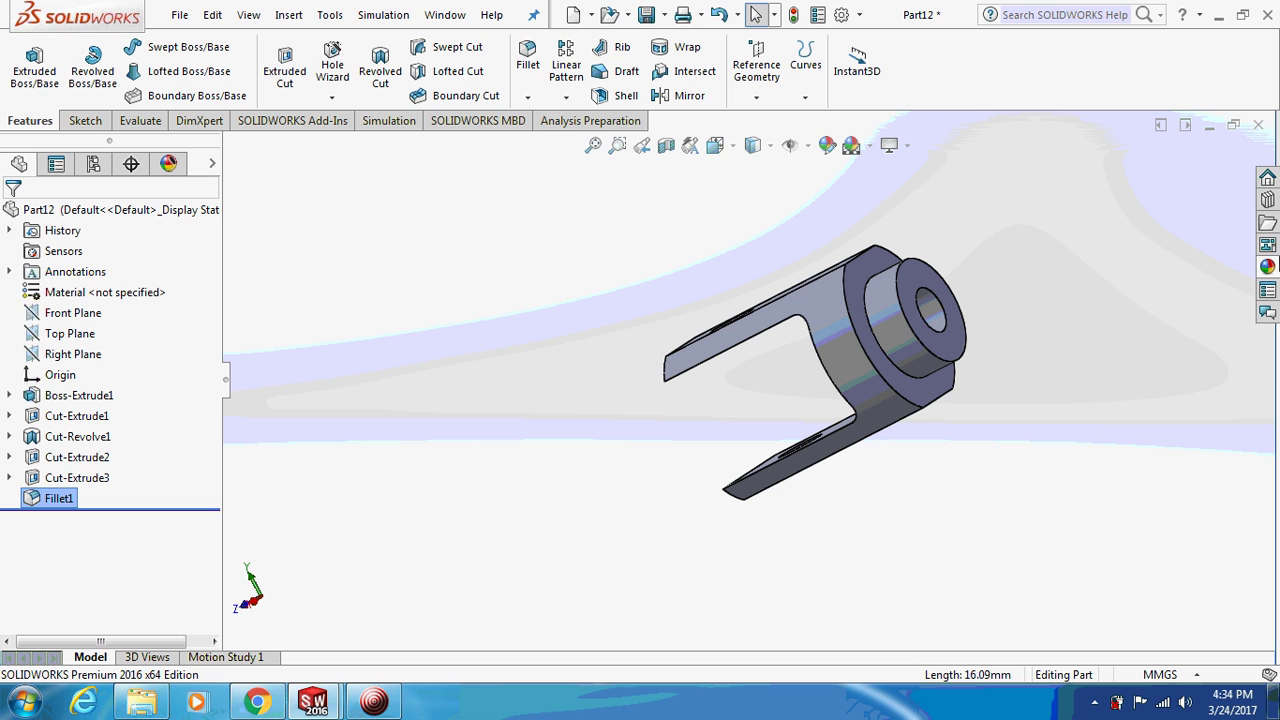
# Apply the olive Low Gloss plastic appearance to the entire clevis body
pyautogui.click(1267, 266)
pyautogui.moveTo(1093, 540); pyautogui.dragTo(860, 352)
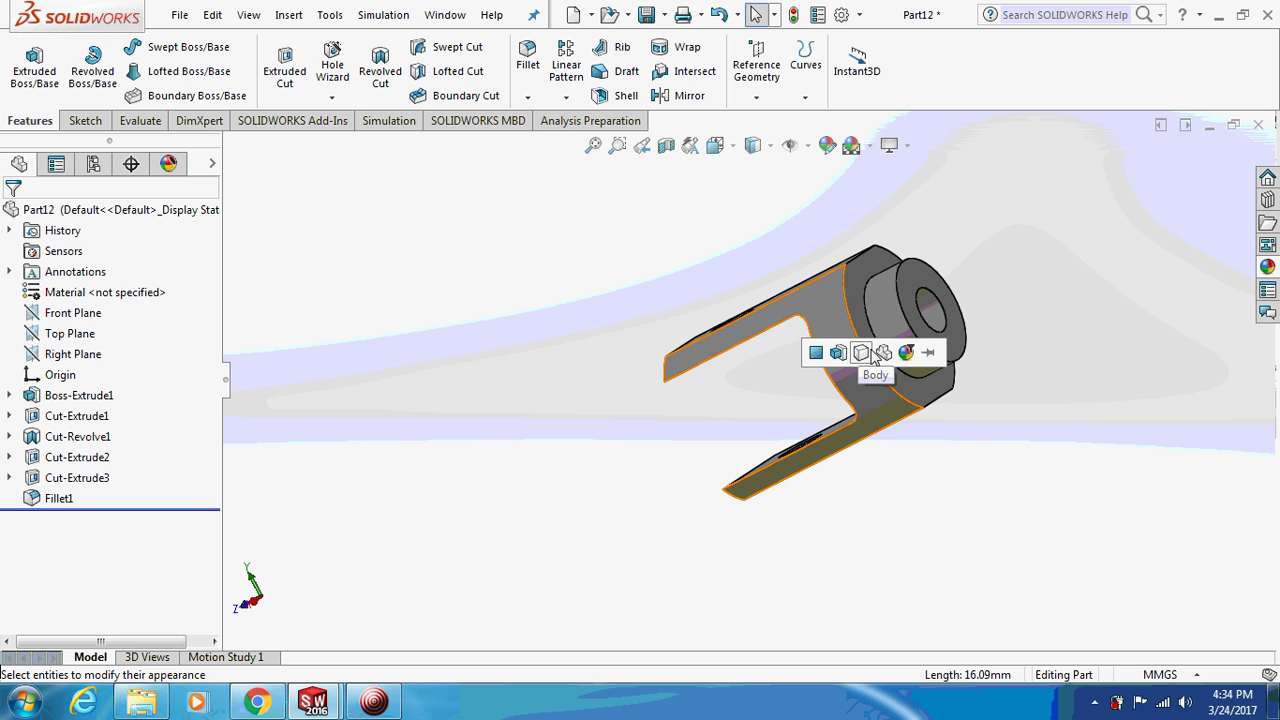
pyautogui.click(866, 357)
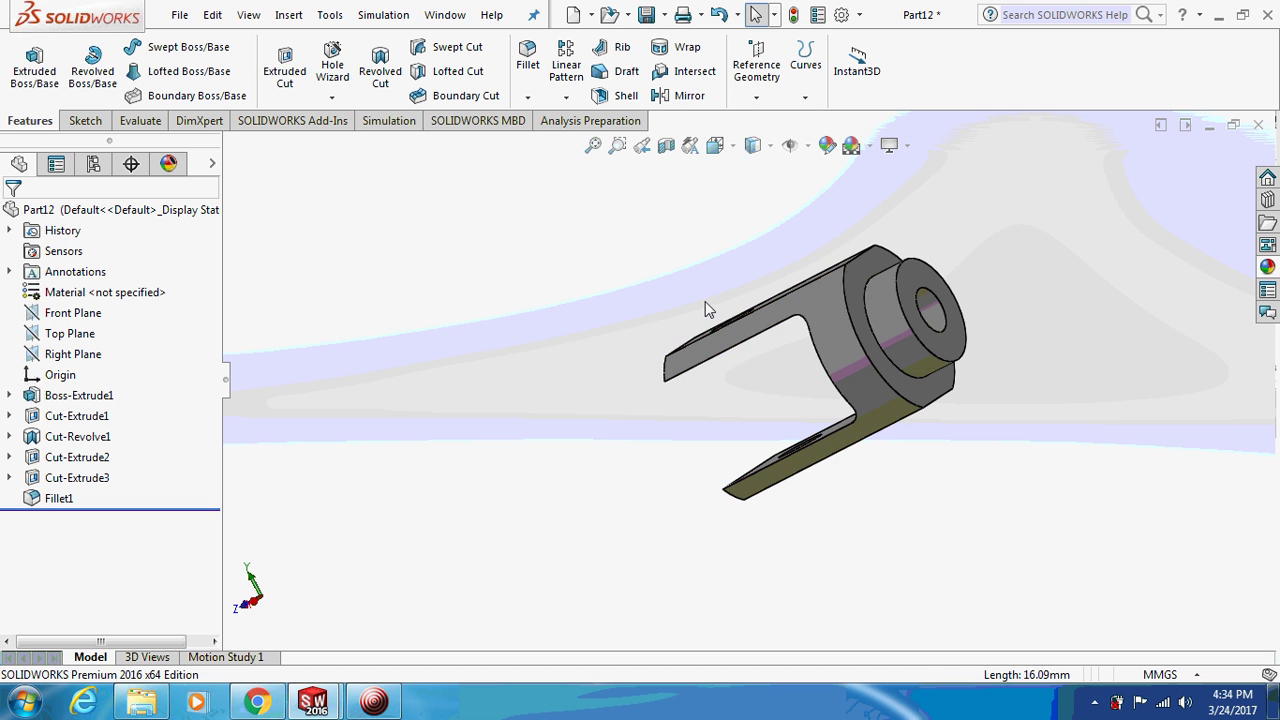
pyautogui.moveTo(697, 294); pyautogui.dragTo(492, 344, button='middle')
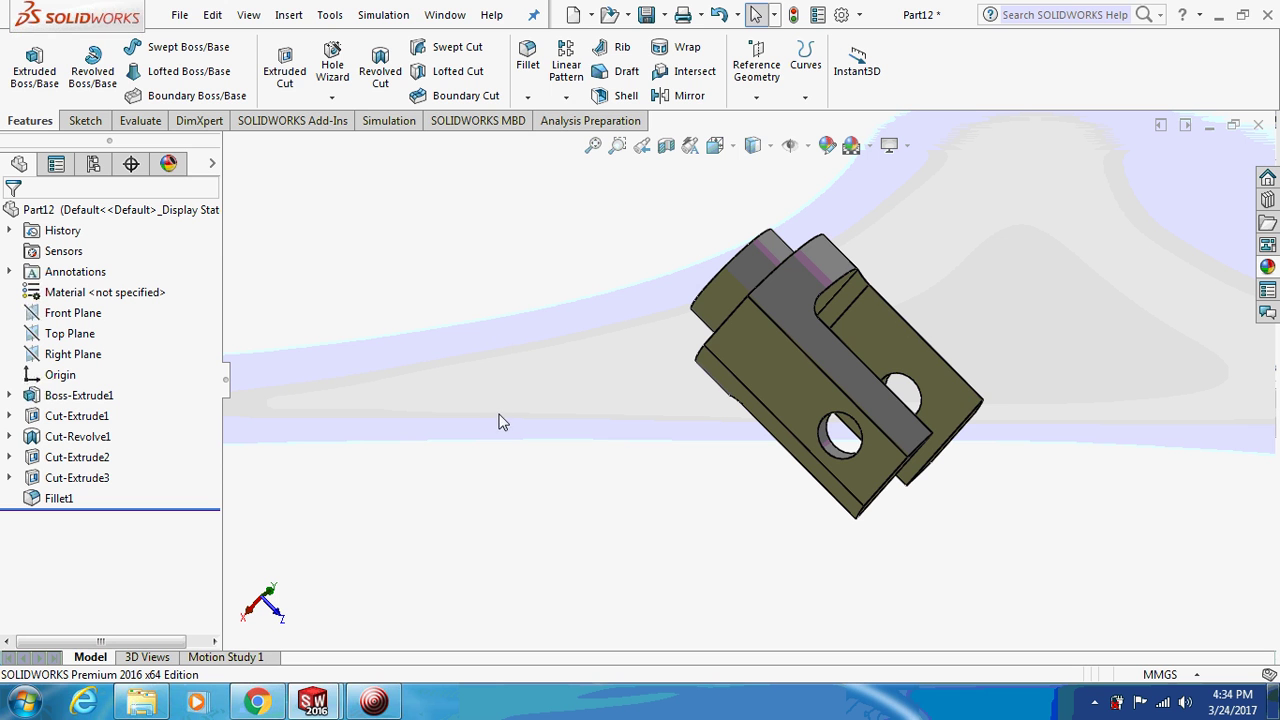